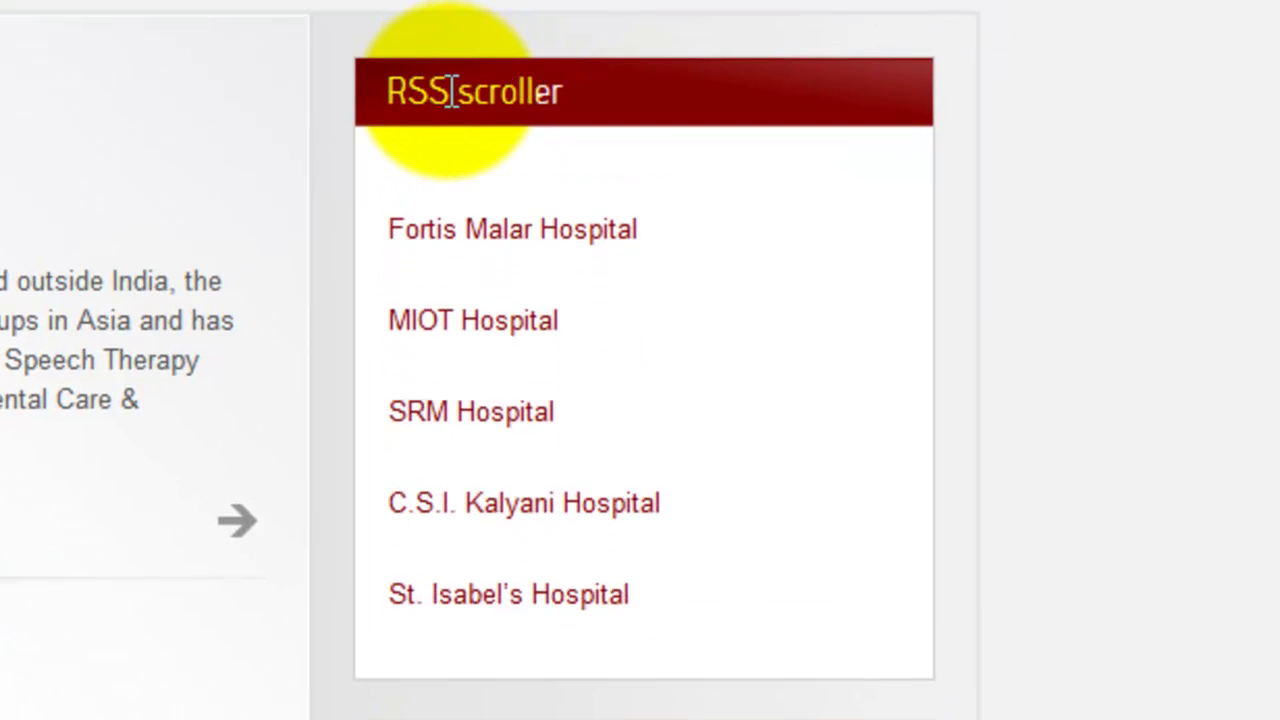
# - Highlight the RSS scroller title and its listed posts in the blog sidebar
pyautogui.moveTo(378, 90); pyautogui.dragTo(660, 171)
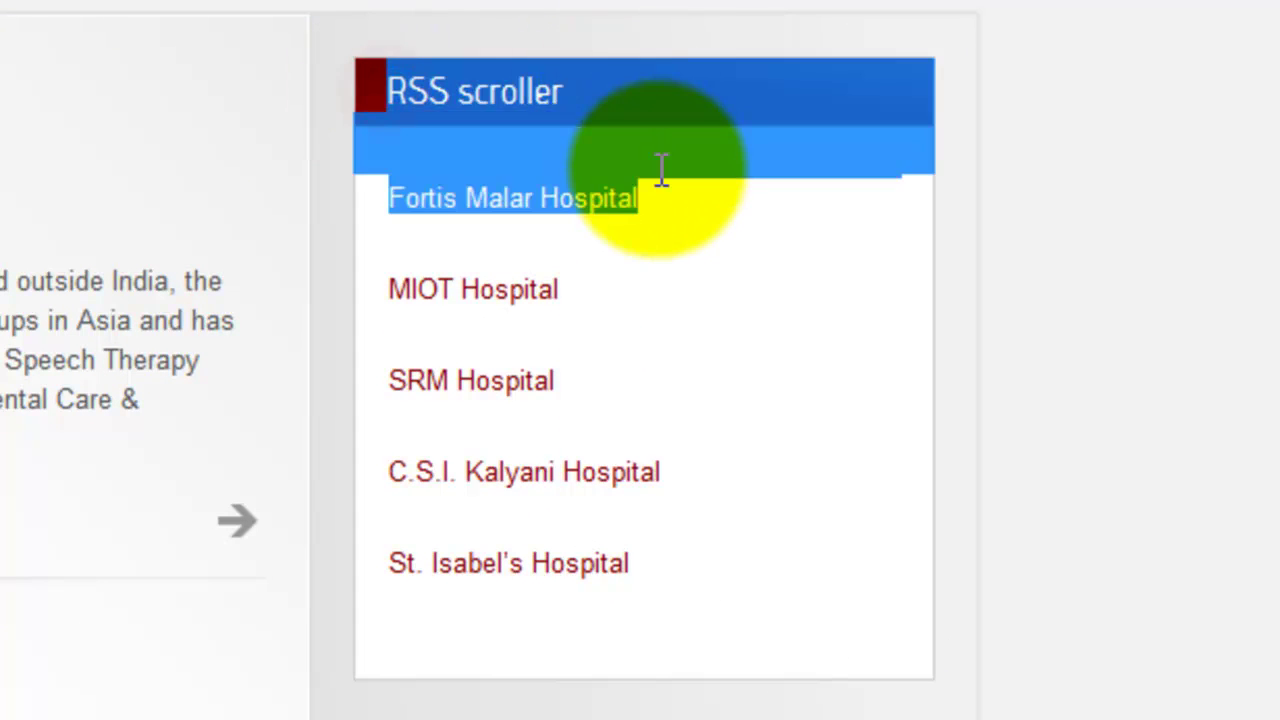
pyautogui.click(849, 543)
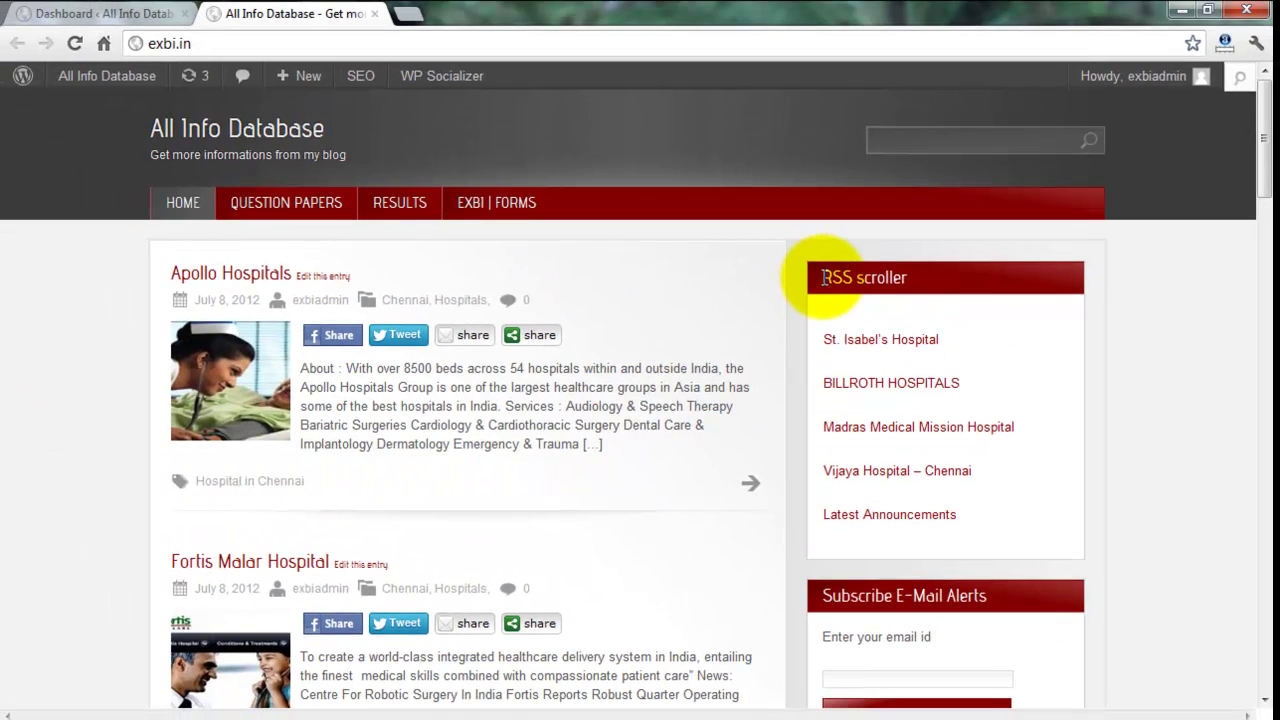
pyautogui.moveTo(822, 278)
pyautogui.mouseDown()
pyautogui.moveTo(846, 380)
pyautogui.moveTo(852, 508)
pyautogui.moveTo(930, 515)
pyautogui.moveTo(820, 364)
pyautogui.moveTo(829, 277)
pyautogui.mouseUp()
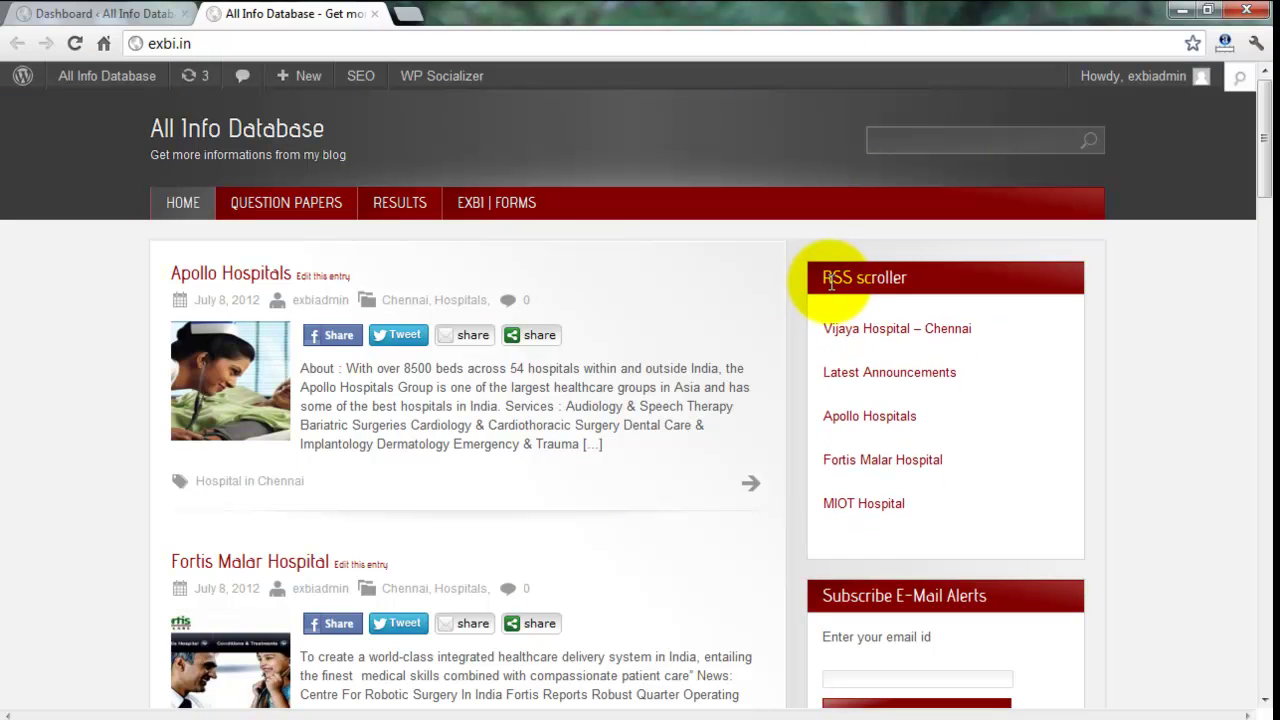
# - Reload the blog page, then switch to the WordPress Dashboard tab
pyautogui.moveTo(359, 210)
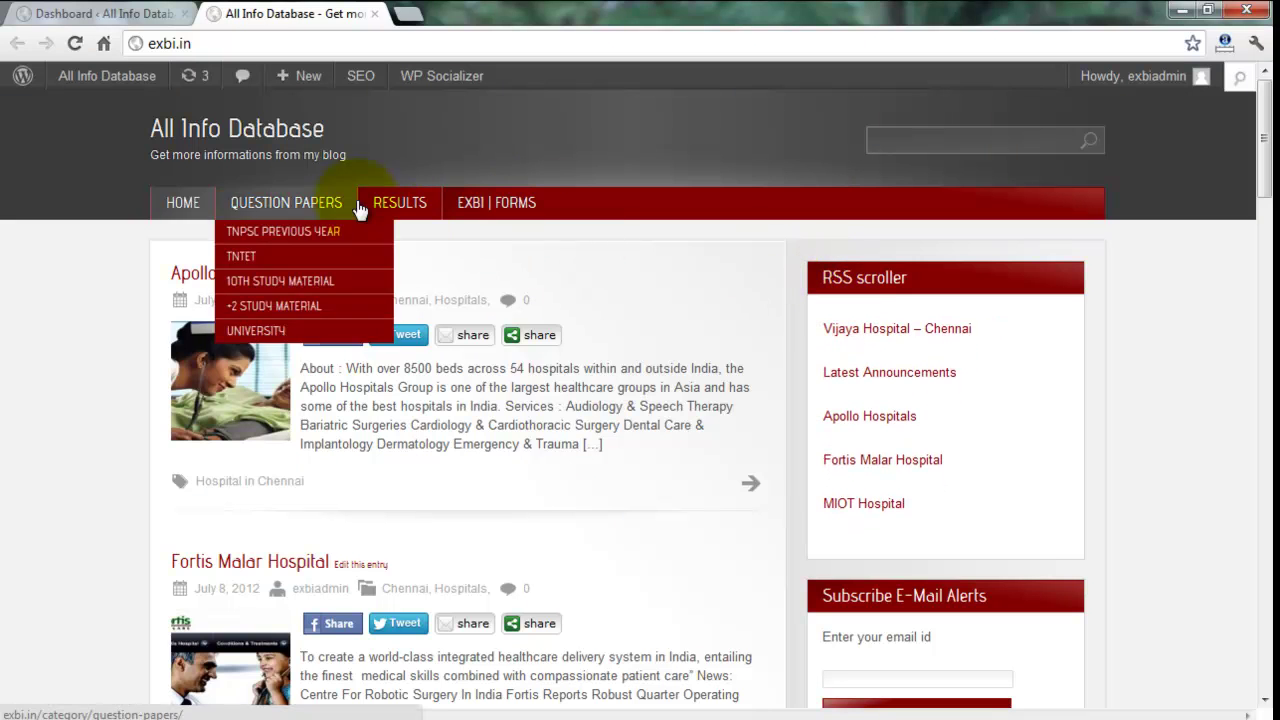
pyautogui.rightClick(590, 132)
pyautogui.click(637, 190)
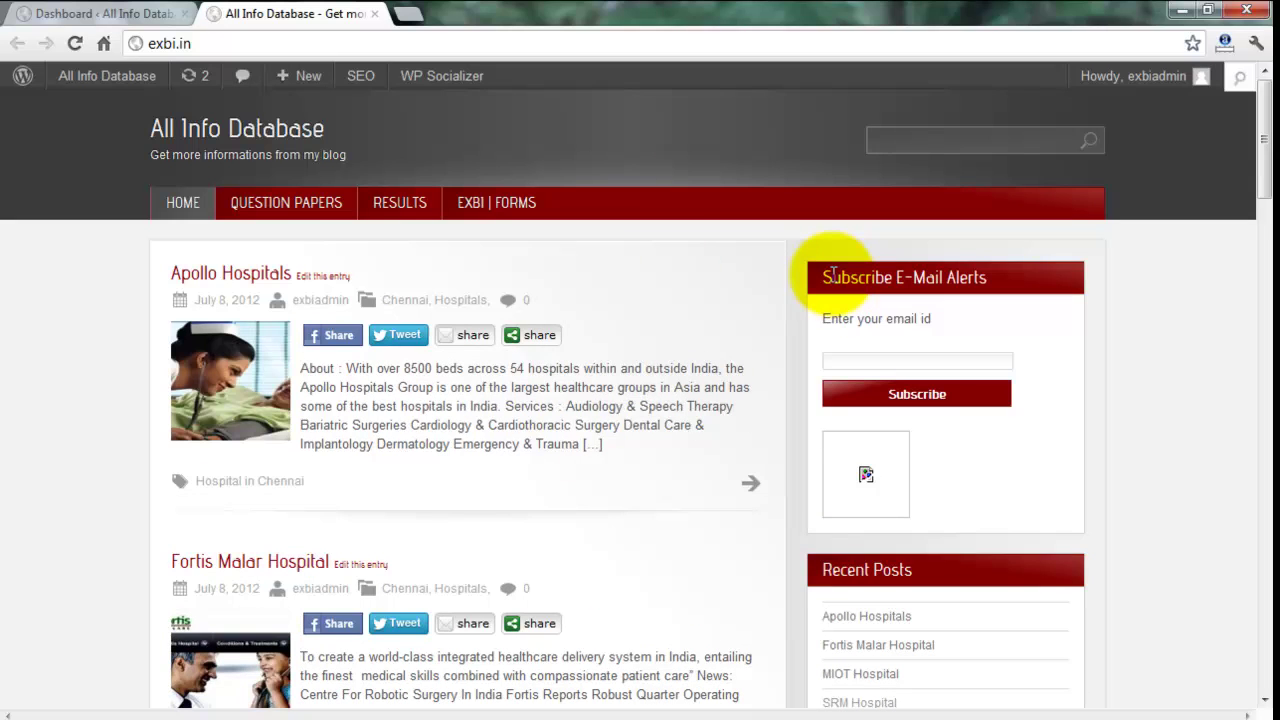
pyautogui.click(128, 16)
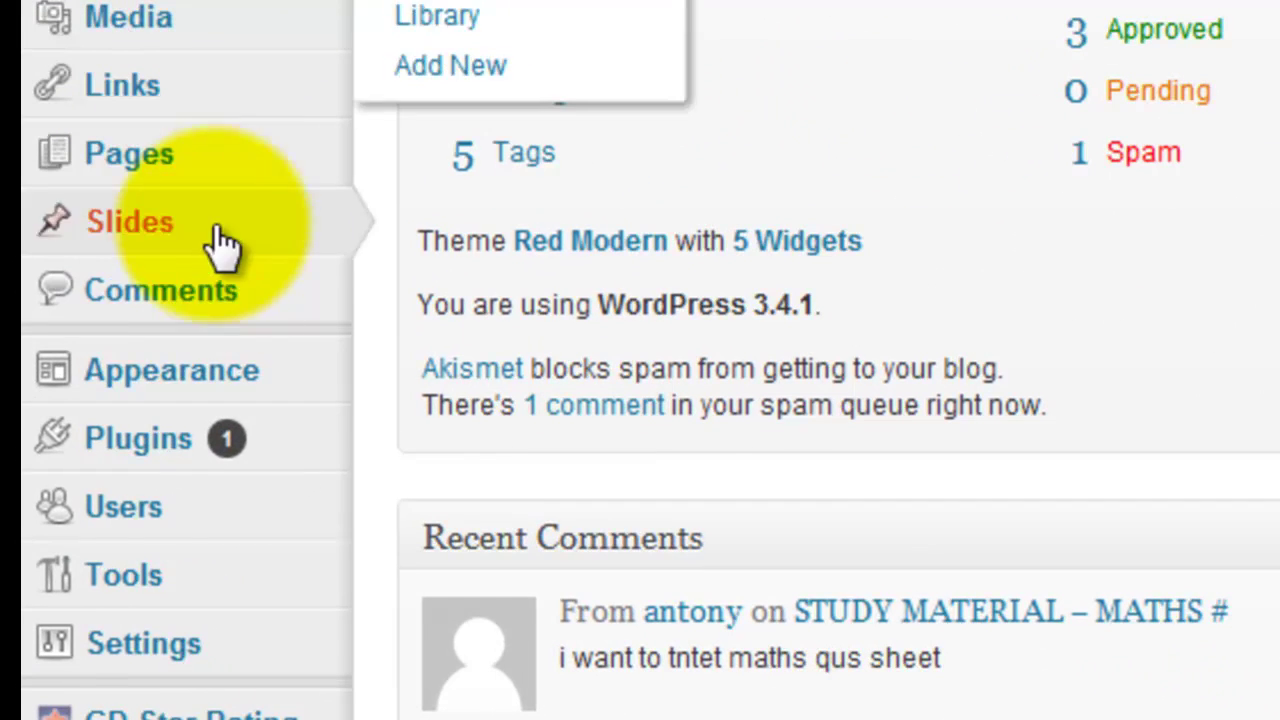
# - Go to Plugins > Add New, then bring up Notepad holding 'continuous rss scrolling'
pyautogui.moveTo(178, 438)
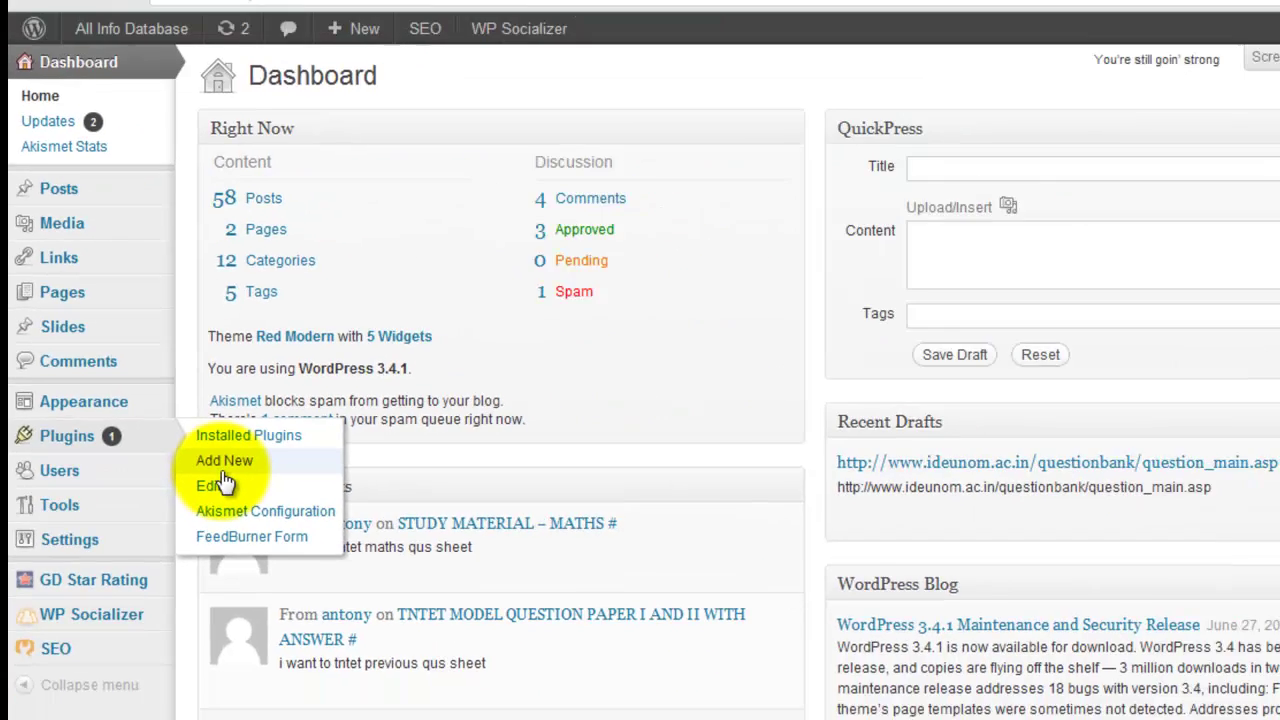
pyautogui.click(405, 492)
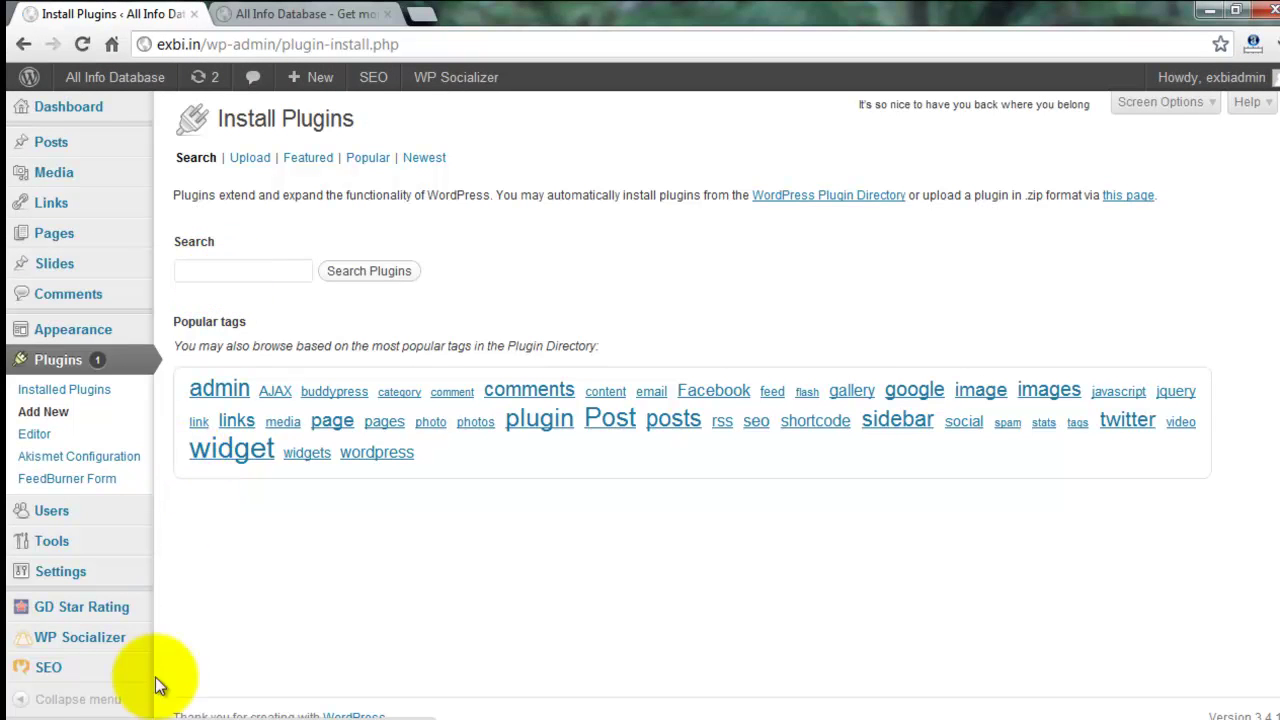
pyautogui.click(160, 719)
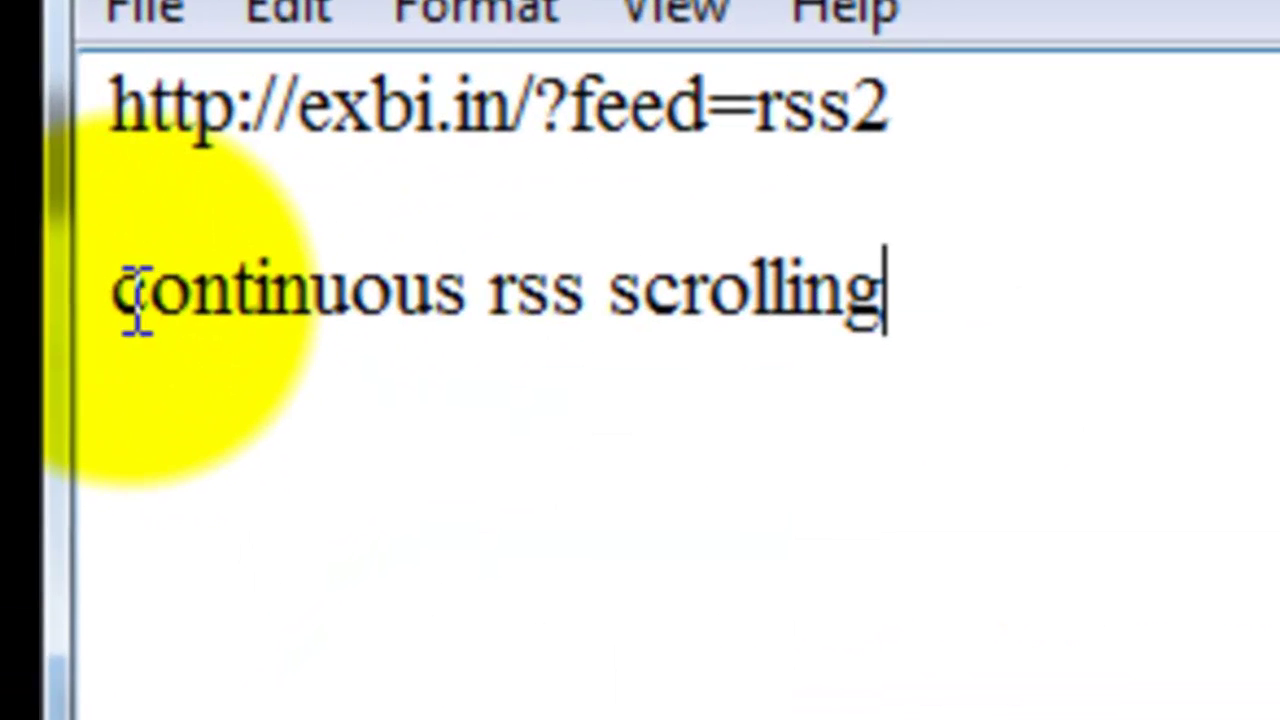
# - Copy 'continuous rss scrolling' from Notepad and search the plugin directory for it
pyautogui.click(79, 220)
pyautogui.moveTo(113, 290); pyautogui.dragTo(915, 300)
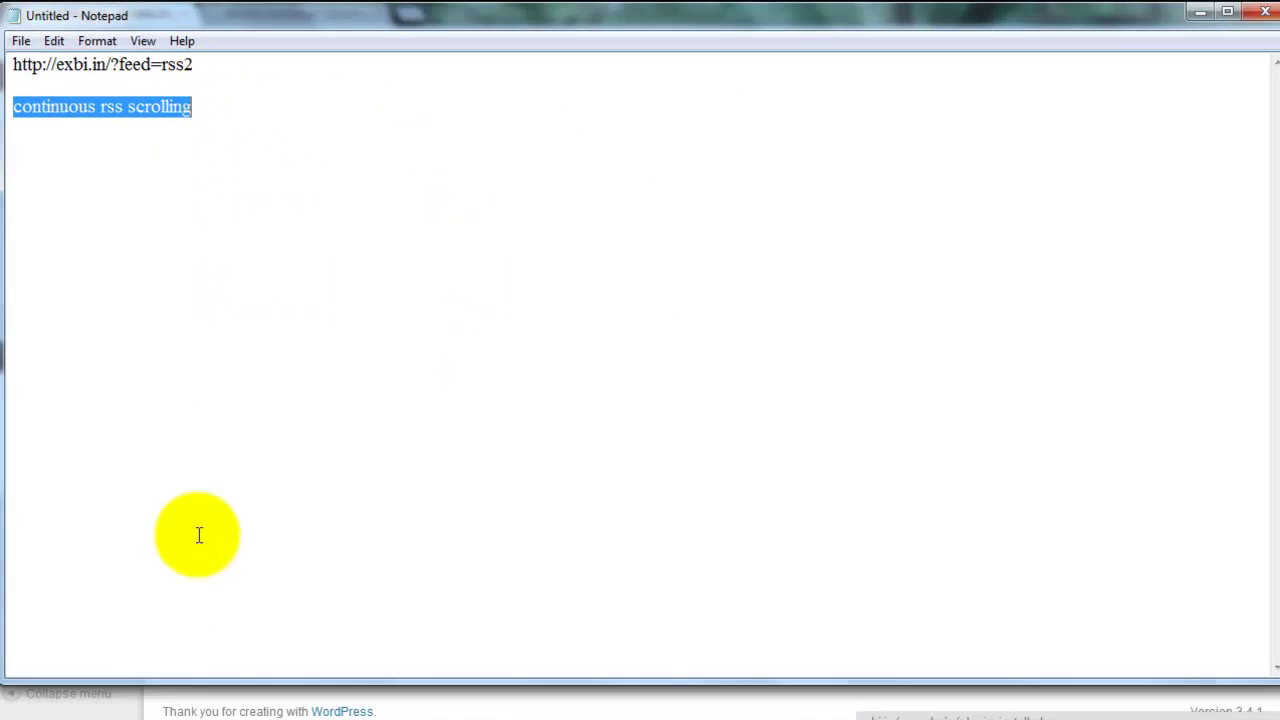
pyautogui.hotkey('ctrl', 'c')
pyautogui.hotkey('alt', 'Tab')
pyautogui.click(271, 275)
pyautogui.hotkey('ctrl', 'v')
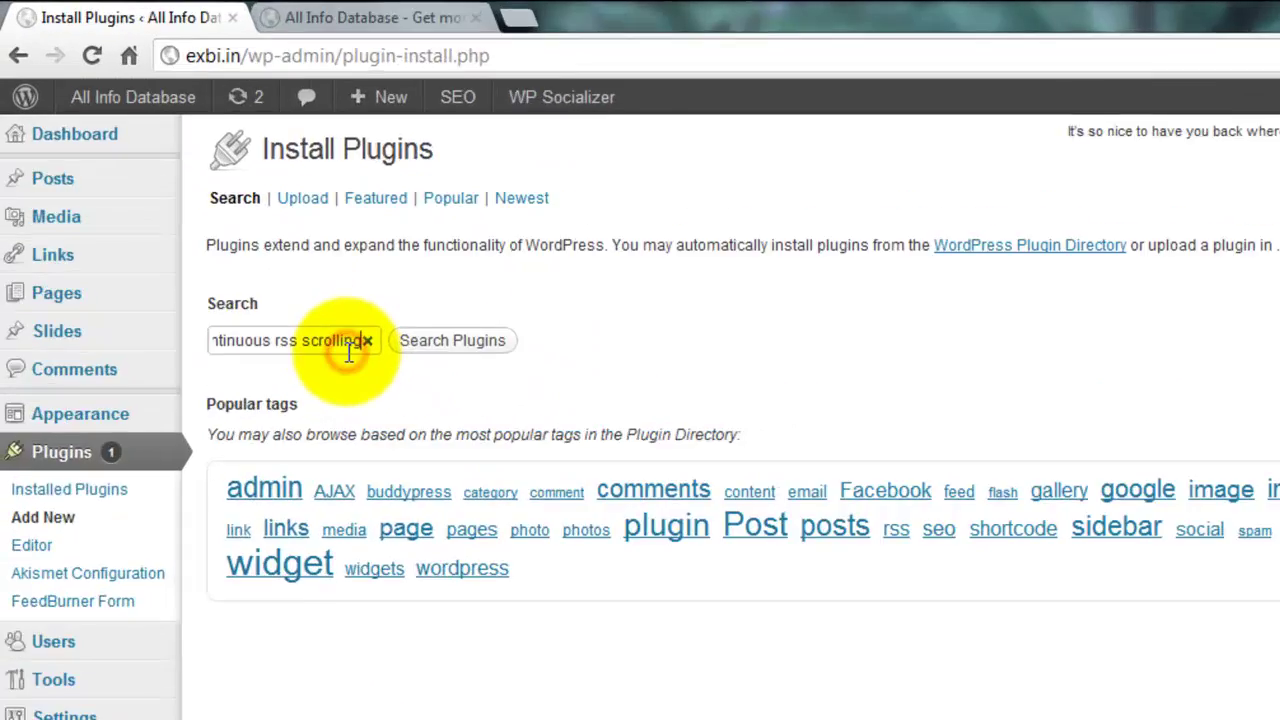
pyautogui.click(460, 344)
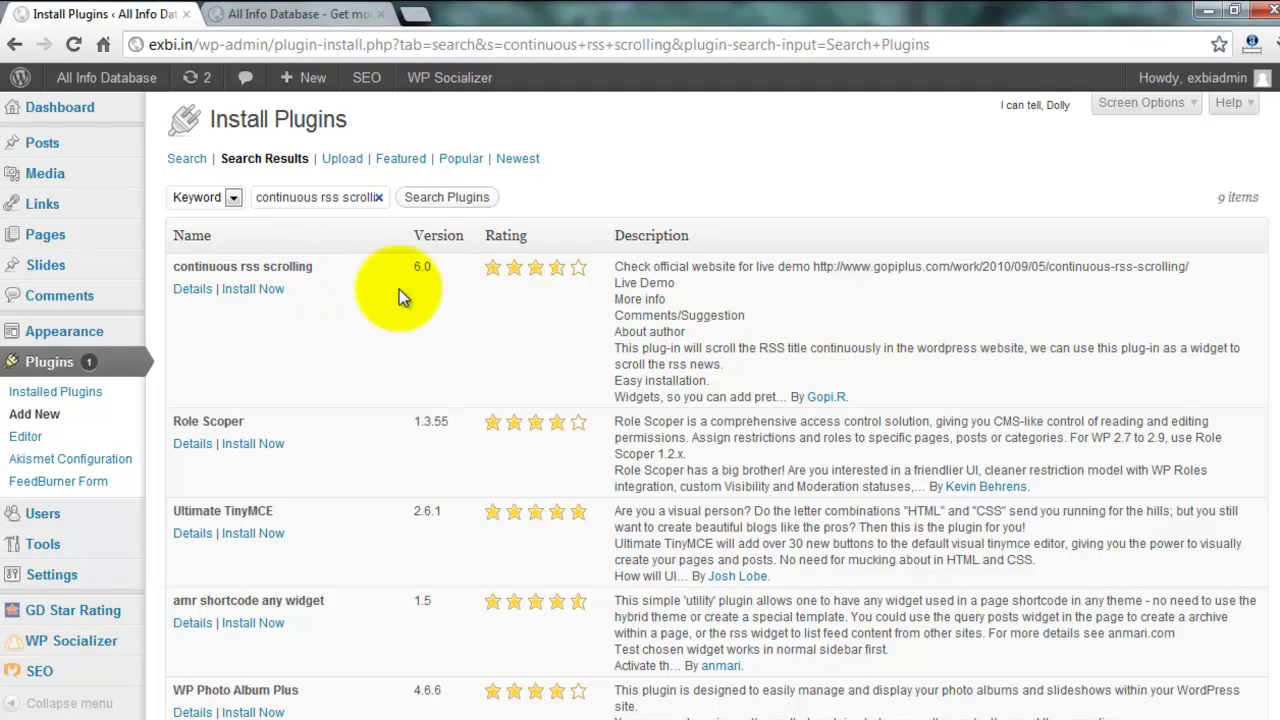
# - Install the continuous rss scrolling 6.0 plugin, confirm, and activate it
pyautogui.click(252, 291)
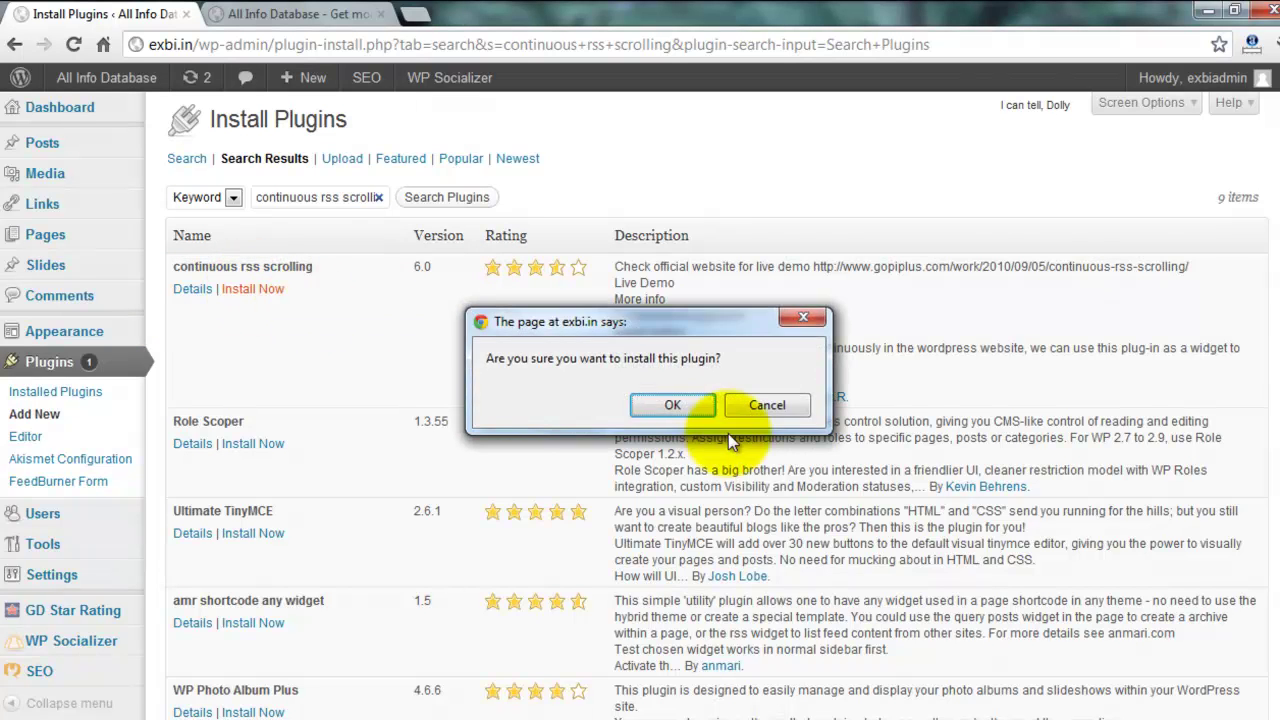
pyautogui.click(674, 400)
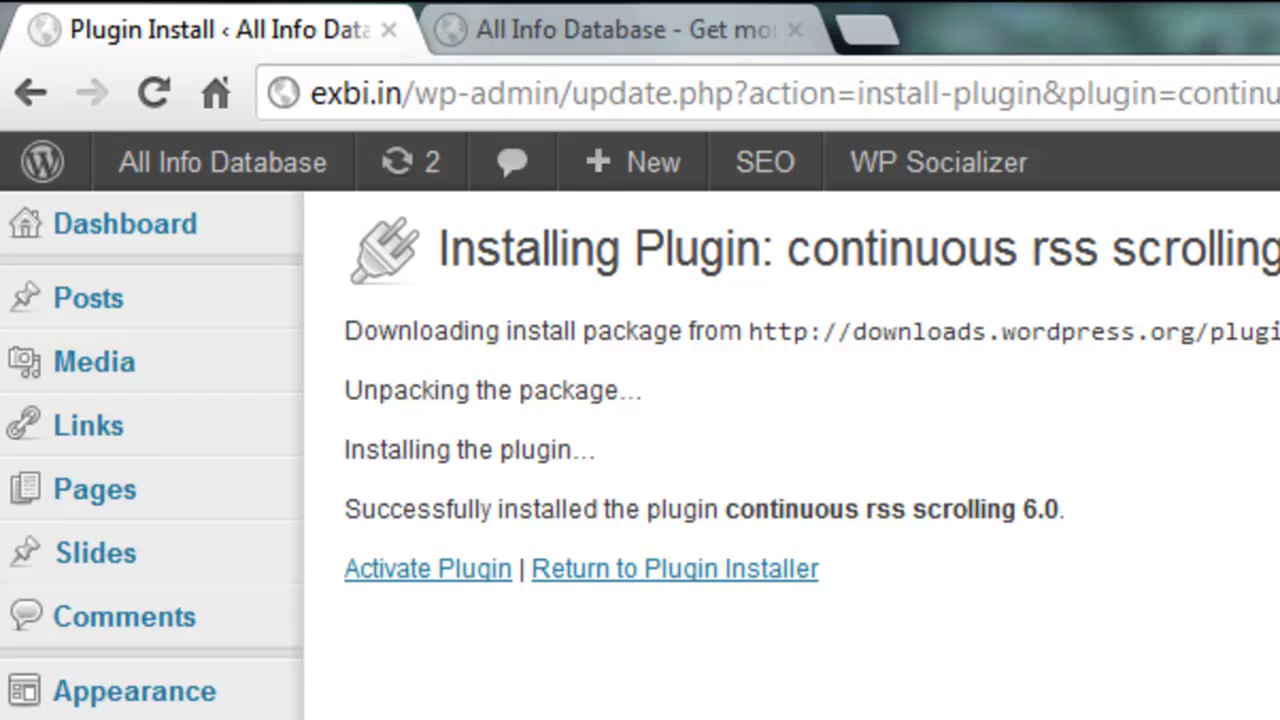
pyautogui.click(427, 570)
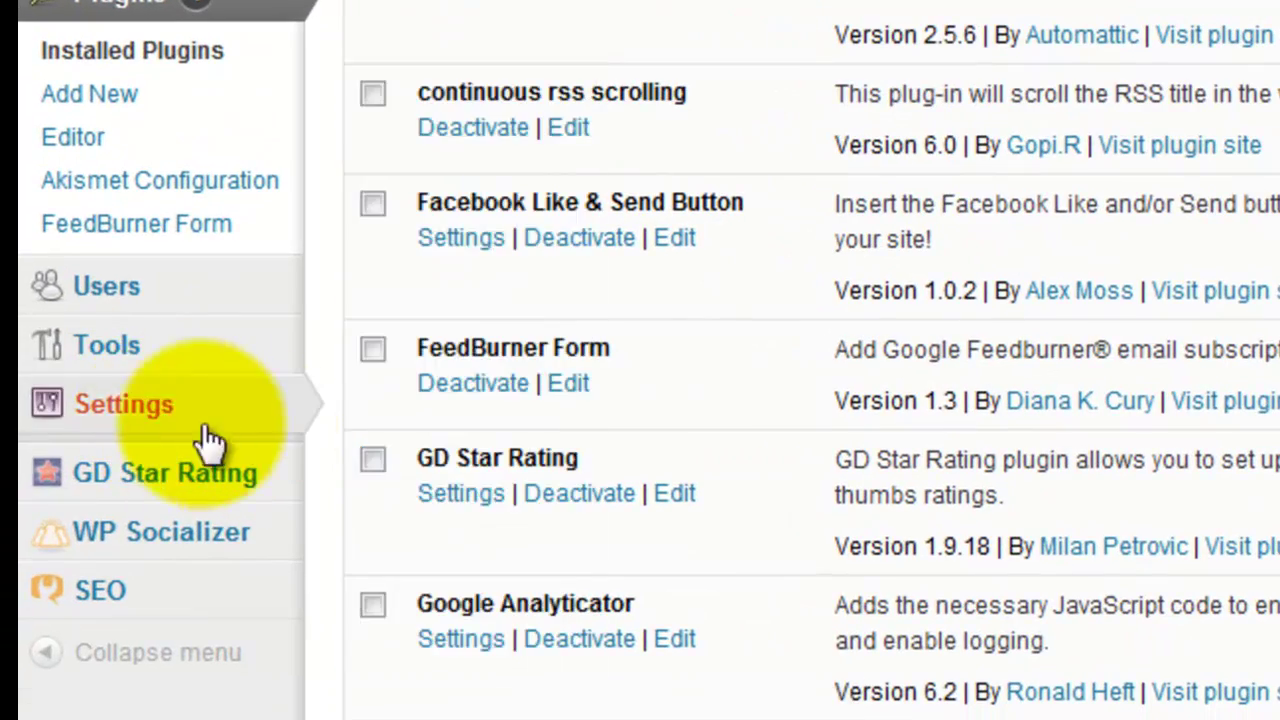
# - Open Settings > Continuous rss scrolling
pyautogui.moveTo(171, 400)
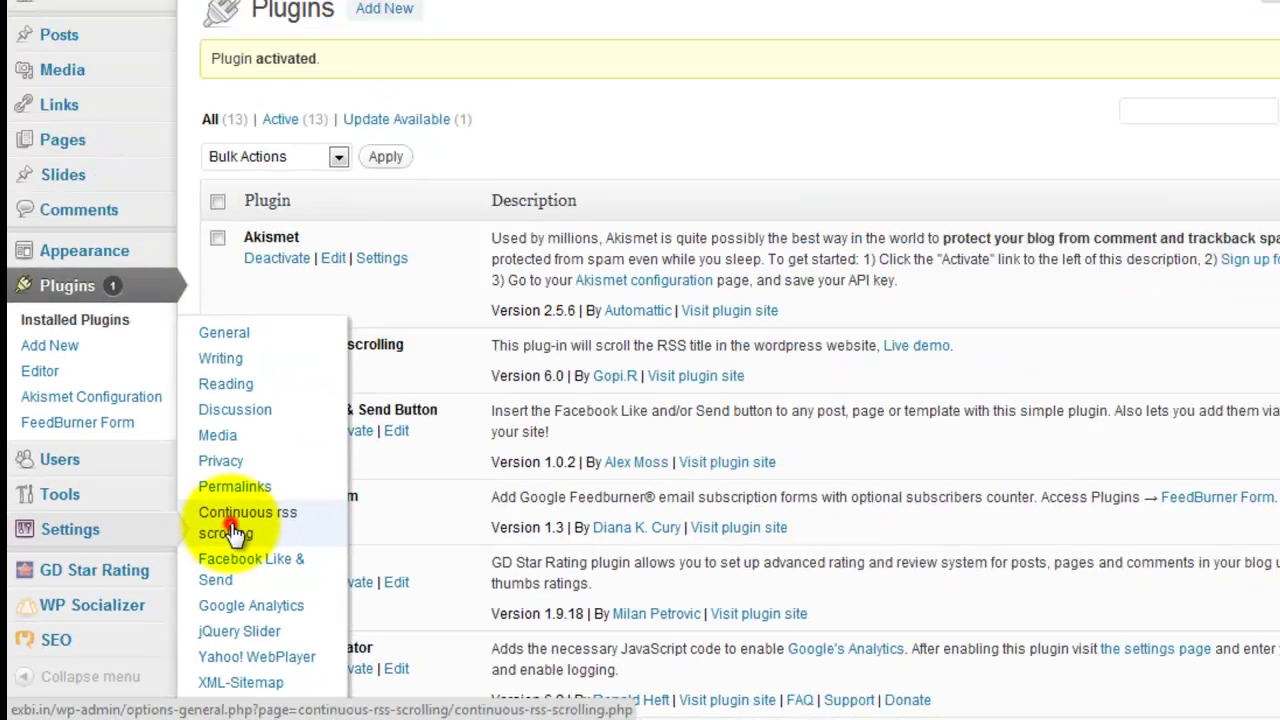
pyautogui.click(398, 418)
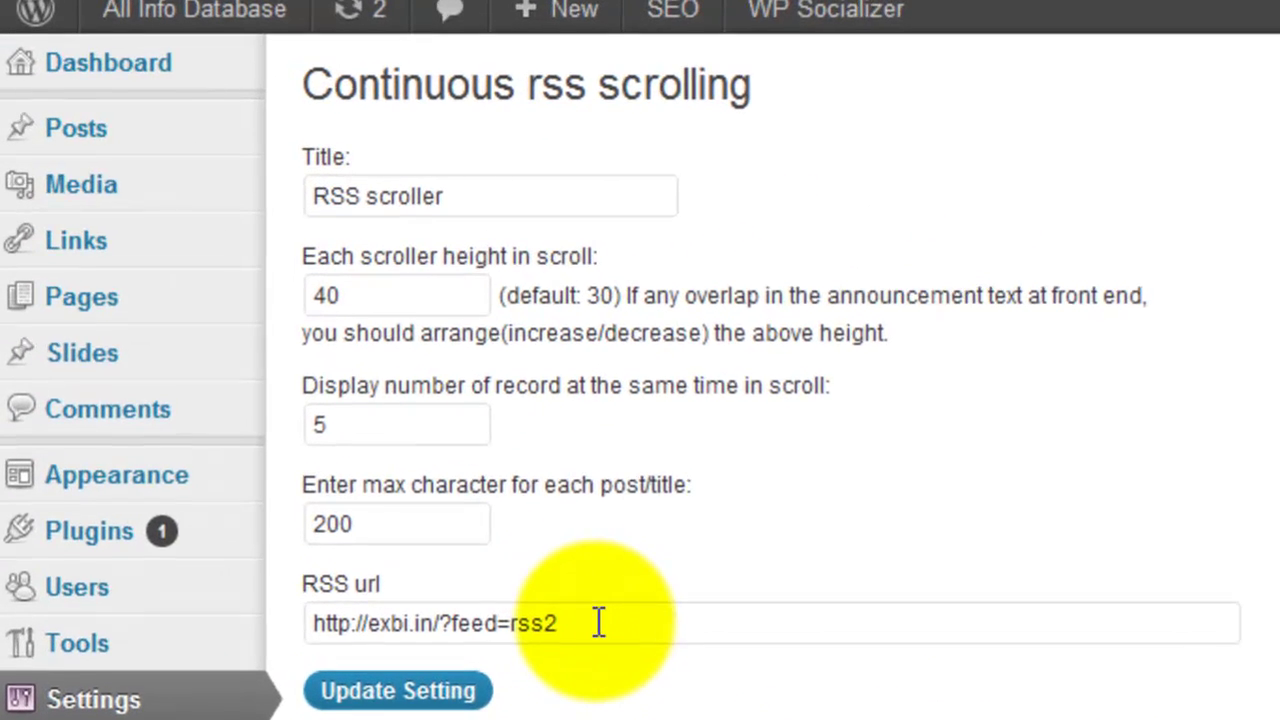
pyautogui.moveTo(423, 482); pyautogui.dragTo(319, 496)
pyautogui.moveTo(443, 638); pyautogui.dragTo(322, 643)
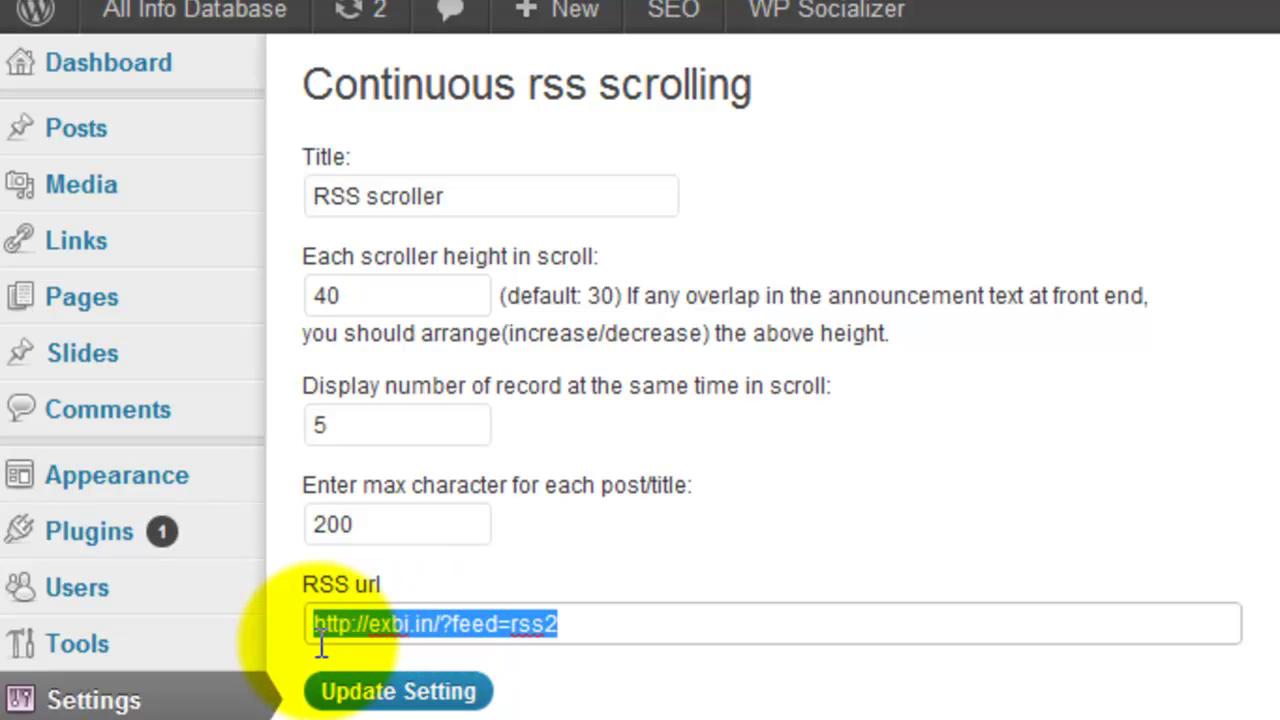
pyautogui.click(578, 623)
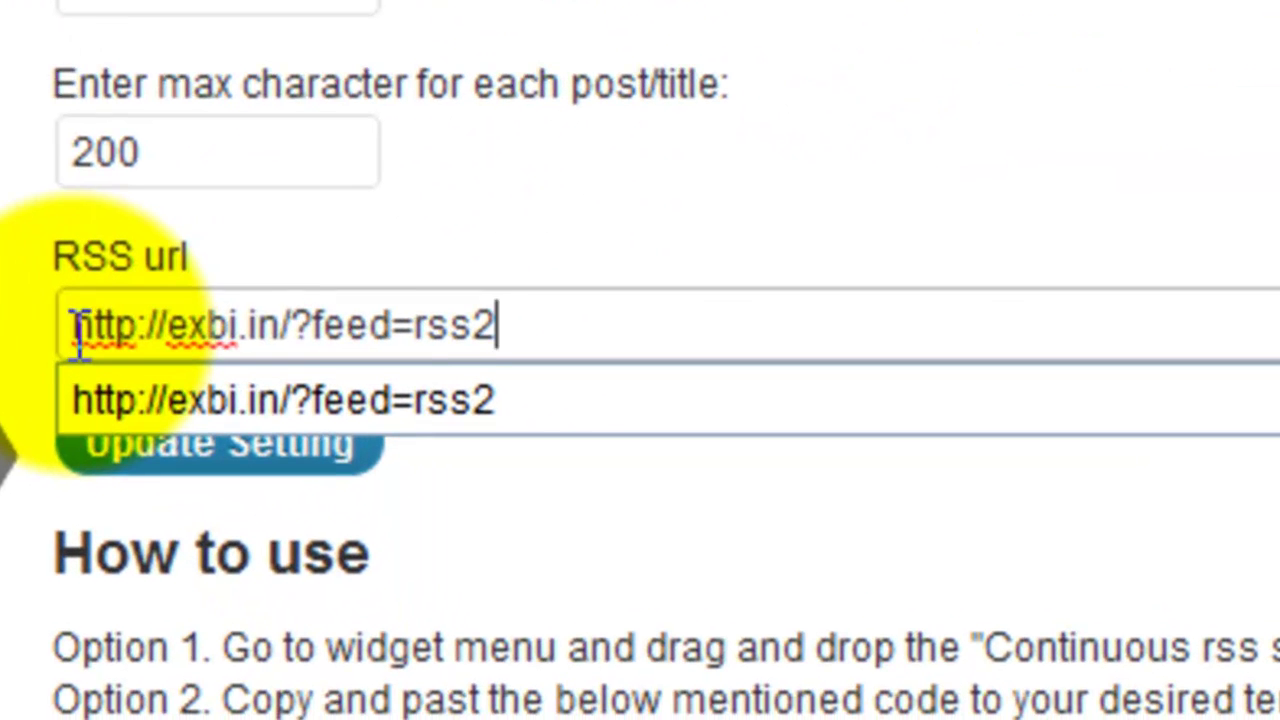
pyautogui.moveTo(162, 437); pyautogui.dragTo(353, 460)
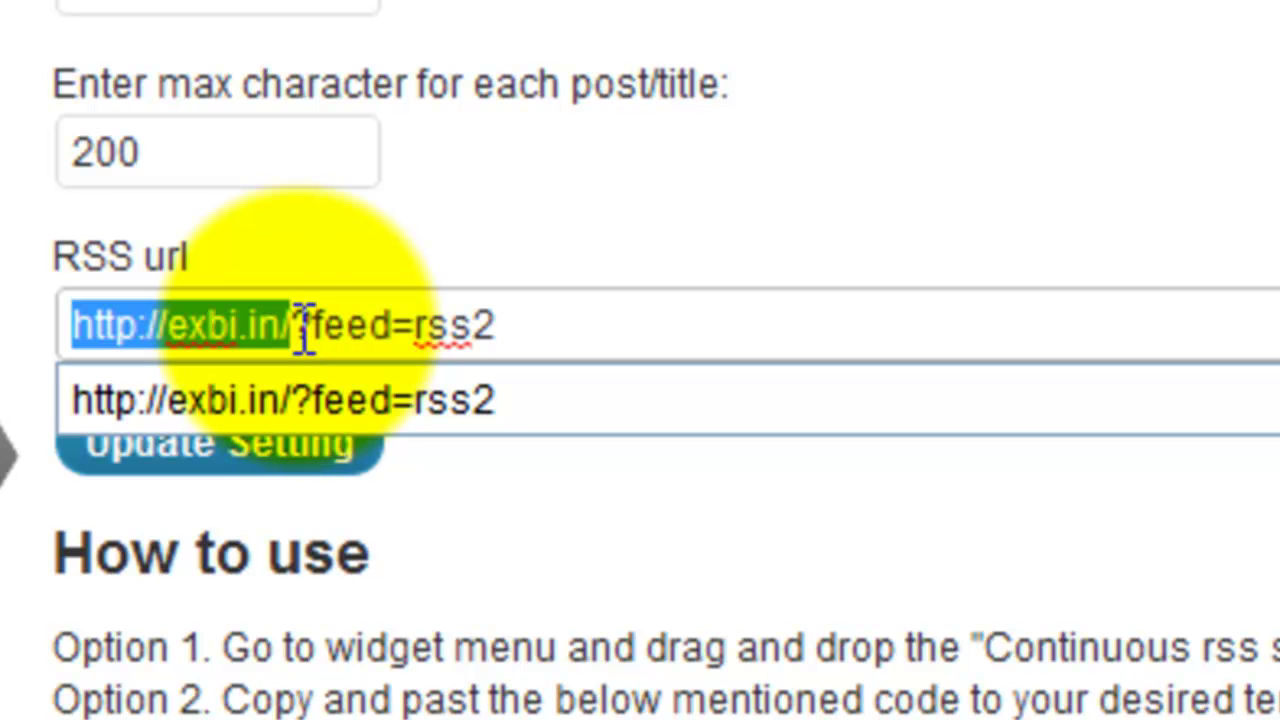
pyautogui.moveTo(300, 326); pyautogui.dragTo(505, 335)
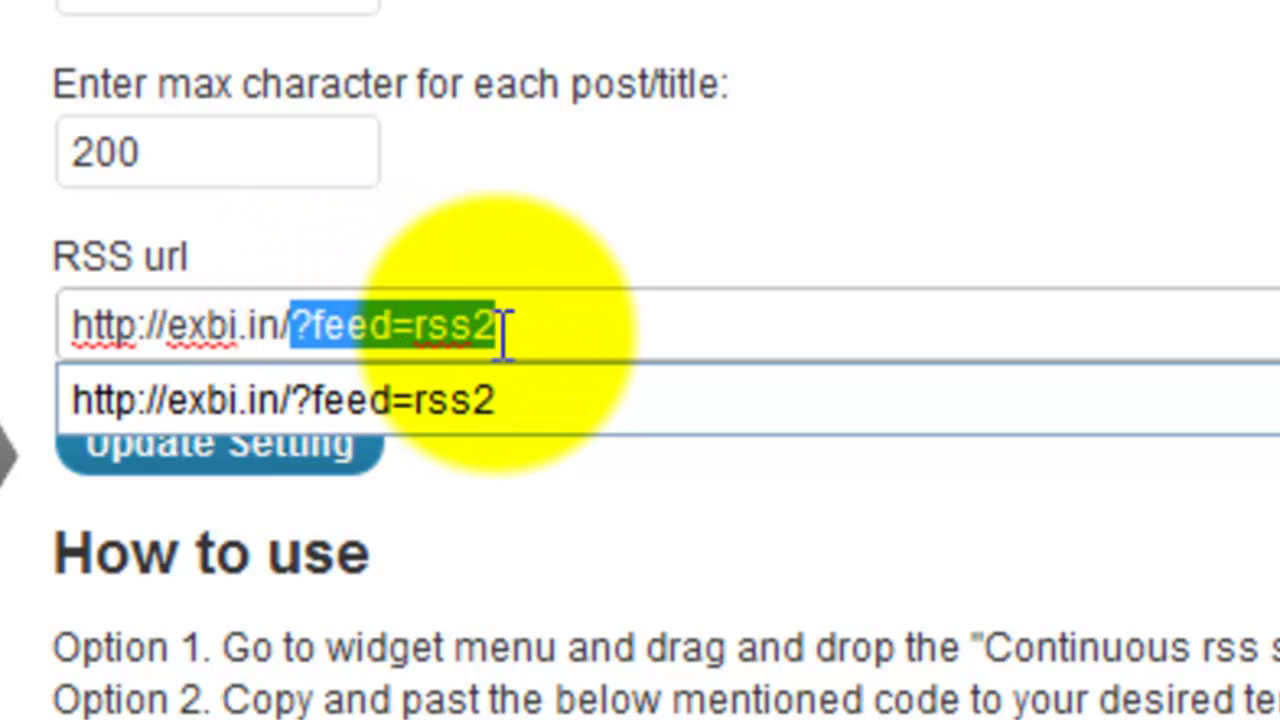
pyautogui.doubleClick(568, 340)
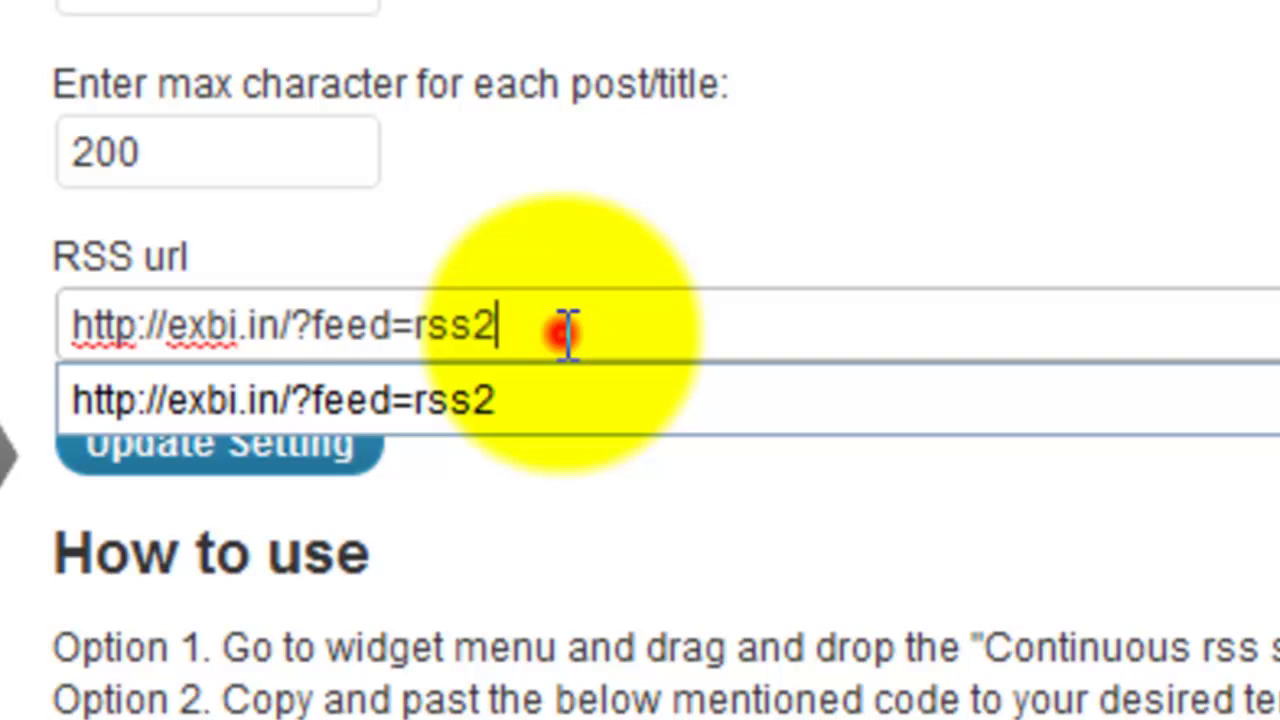
pyautogui.click(829, 226)
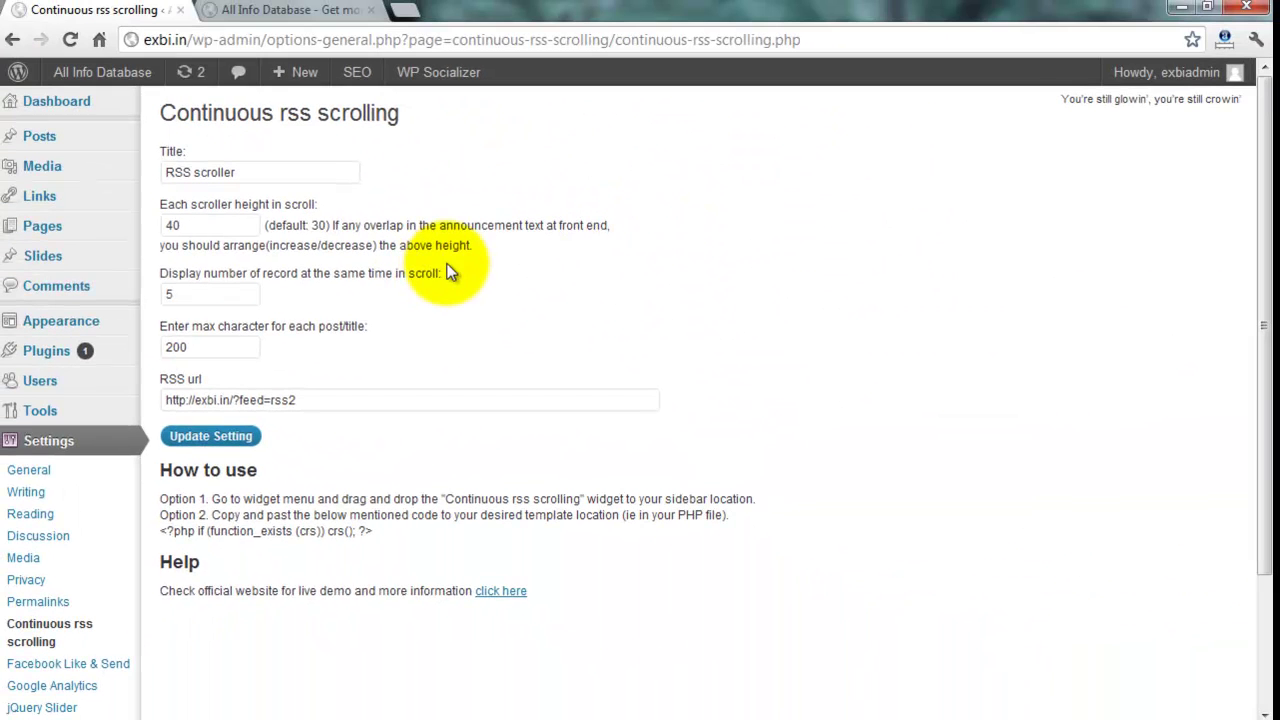
# - Change 'Display number of record' from 5 to 8 and click Update Setting
pyautogui.doubleClick(206, 294)
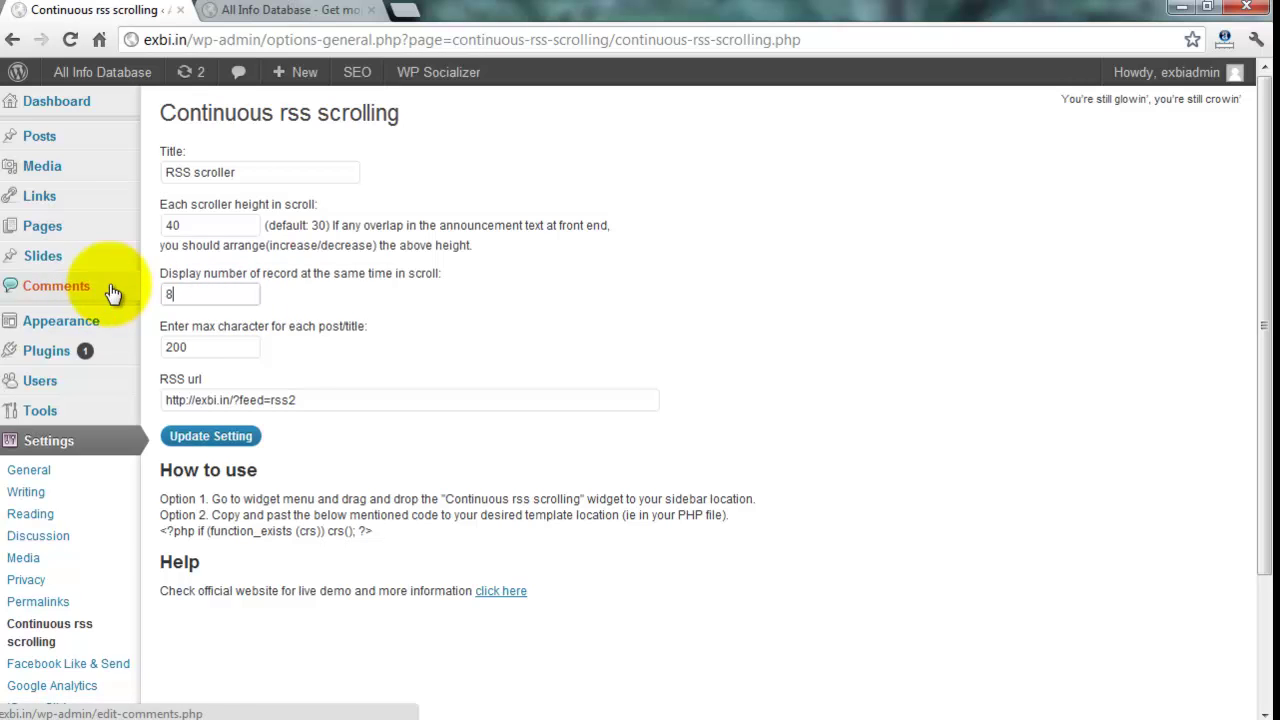
pyautogui.moveTo(221, 225); pyautogui.dragTo(157, 223)
pyautogui.click(217, 227)
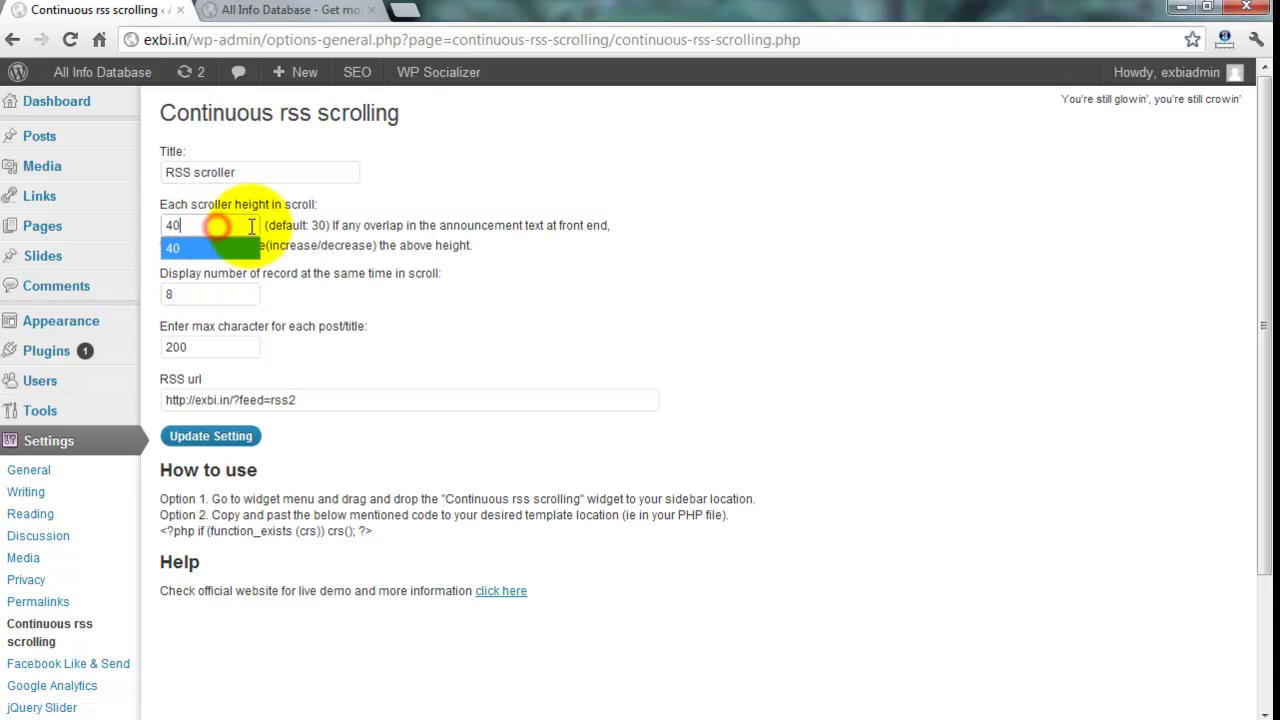
pyautogui.click(210, 294)
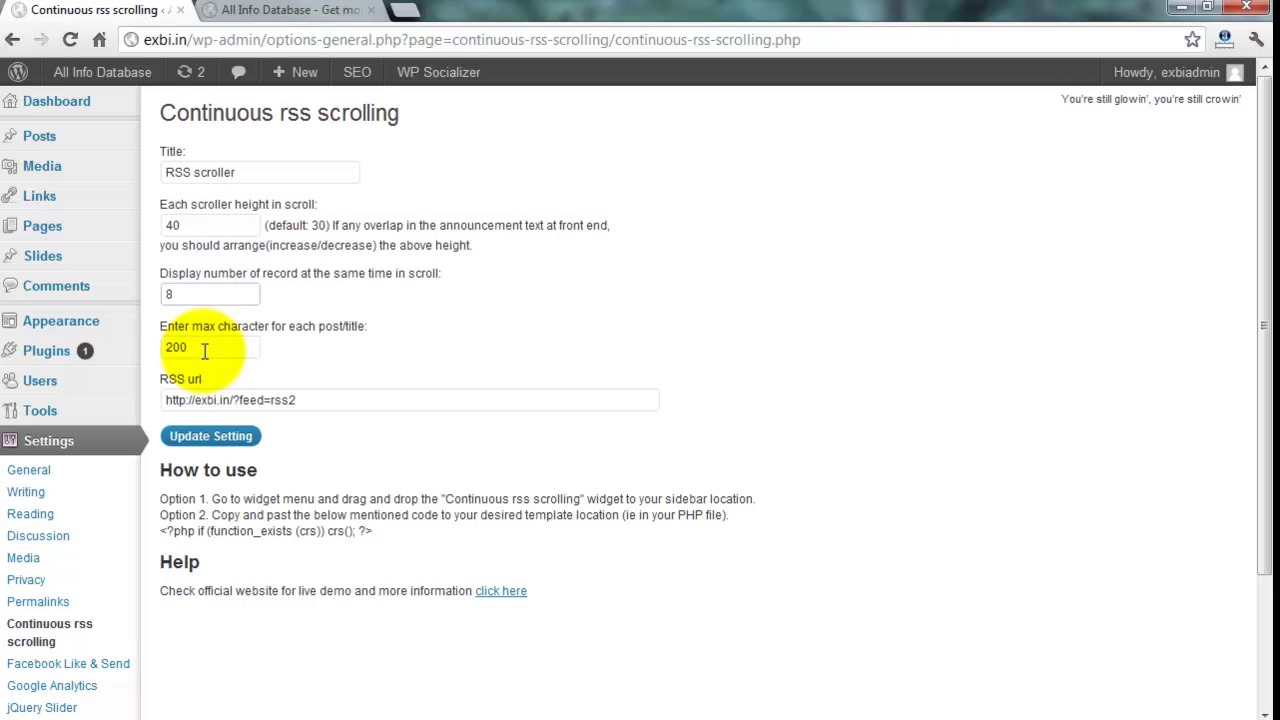
pyautogui.click(212, 440)
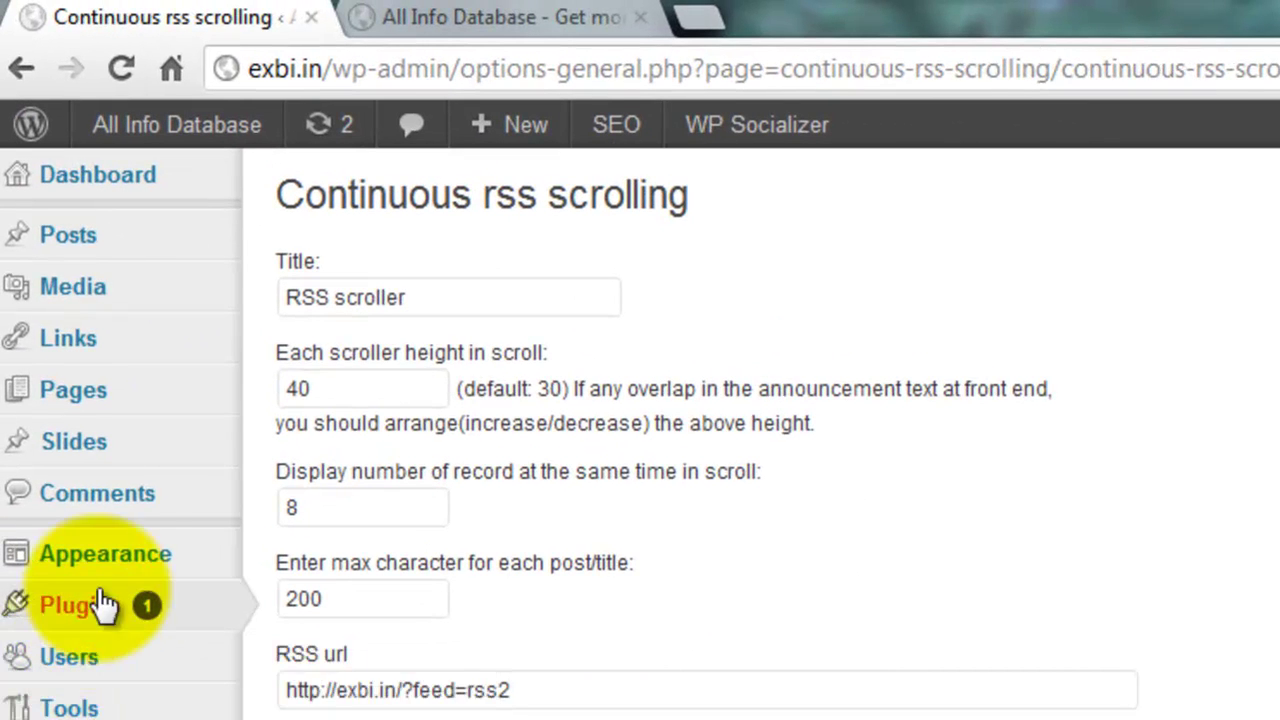
# - Open the Widgets page and drag Continuous rss scrolling out of the sidebar
pyautogui.moveTo(113, 558)
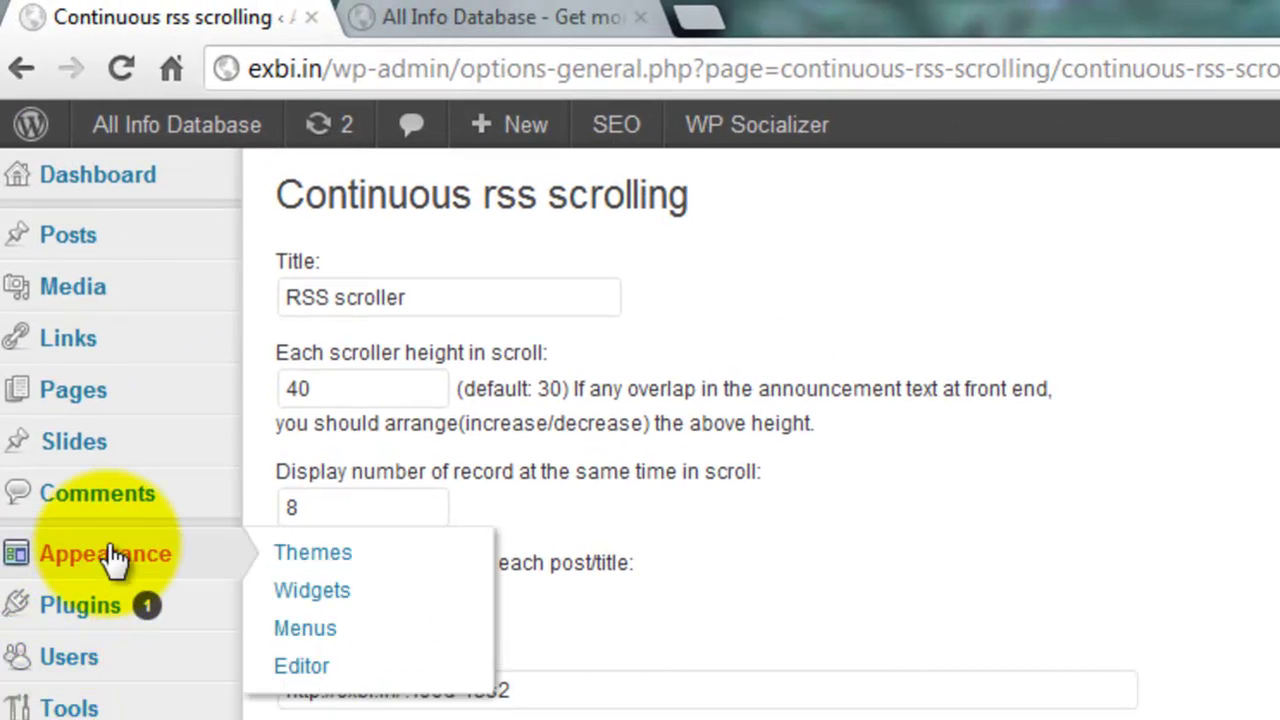
pyautogui.click(312, 595)
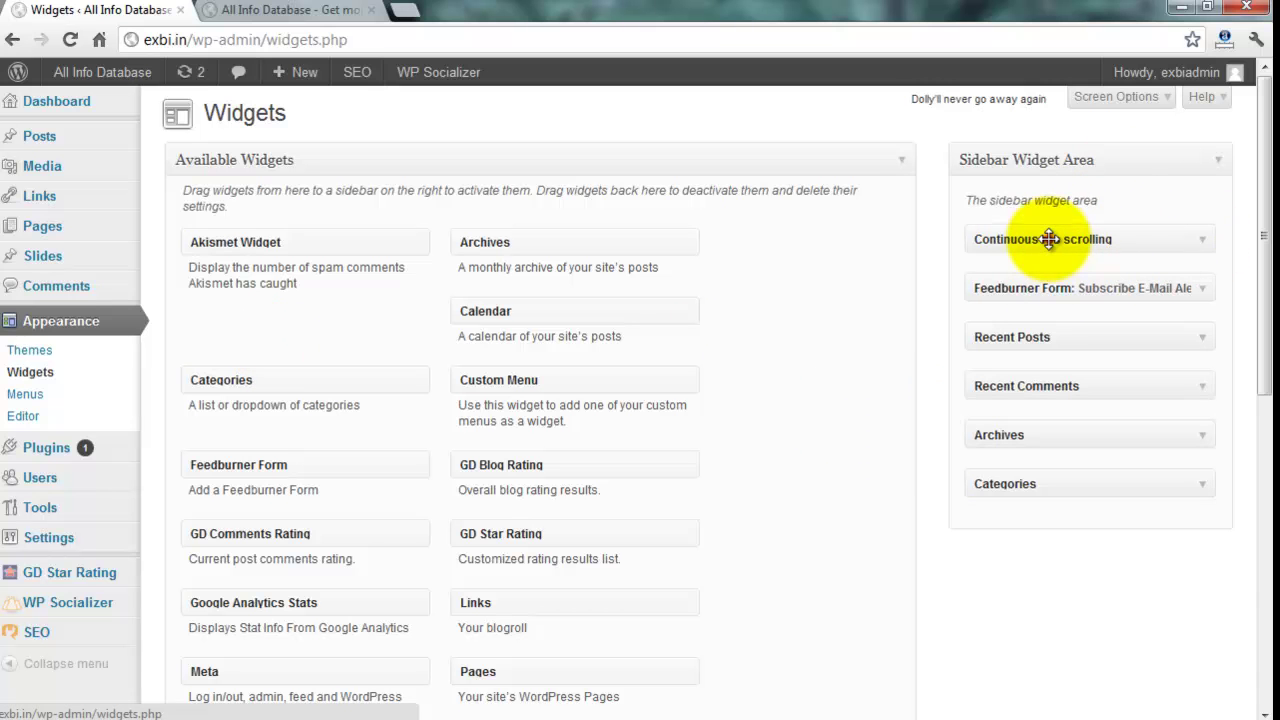
pyautogui.scroll(-4, 678, 430)
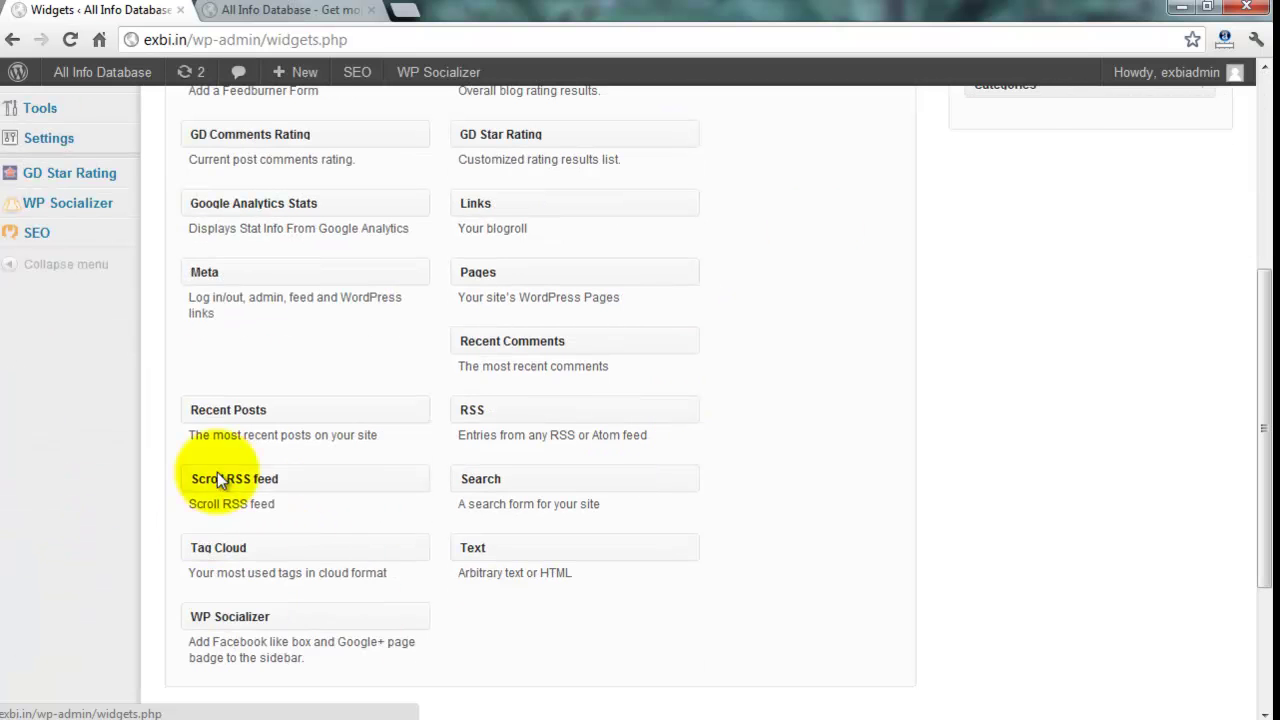
pyautogui.scroll(3, 658, 537)
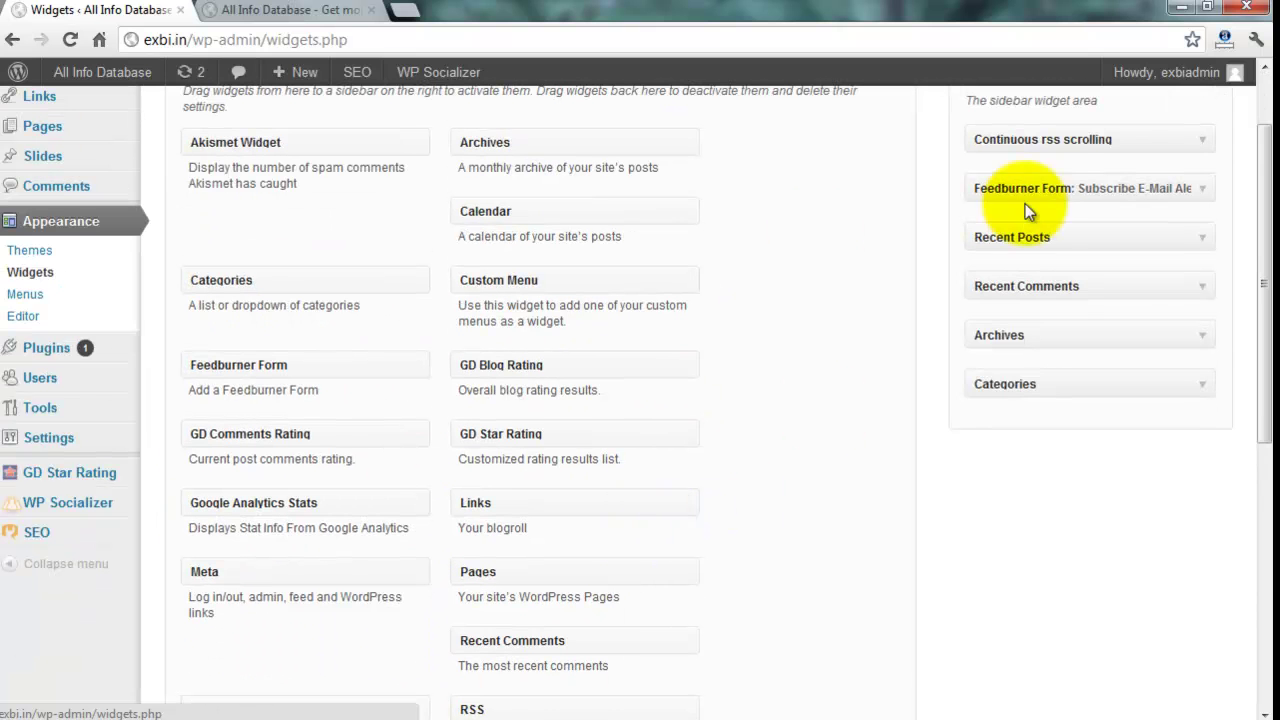
pyautogui.moveTo(1078, 137); pyautogui.dragTo(590, 432)
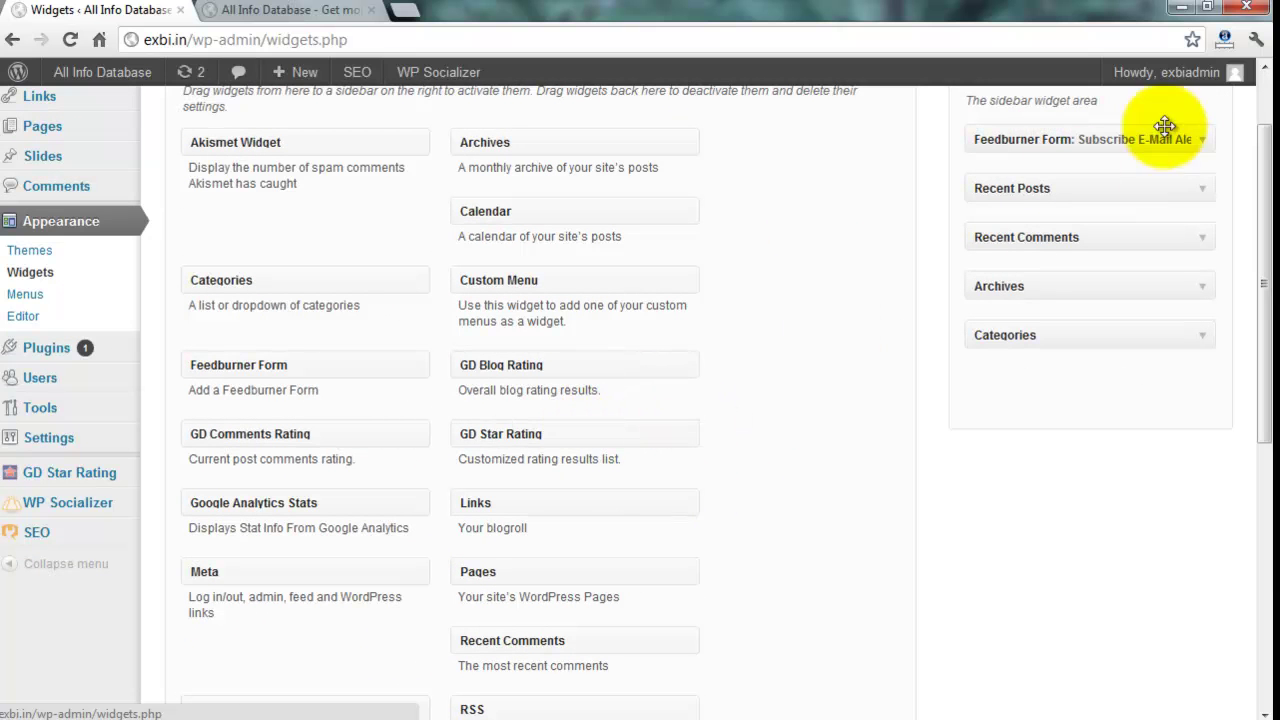
# - Drag Continuous rss scrolling back to the top of Sidebar Widget Area and collapse it
pyautogui.click(1203, 141)
pyautogui.click(1203, 141)
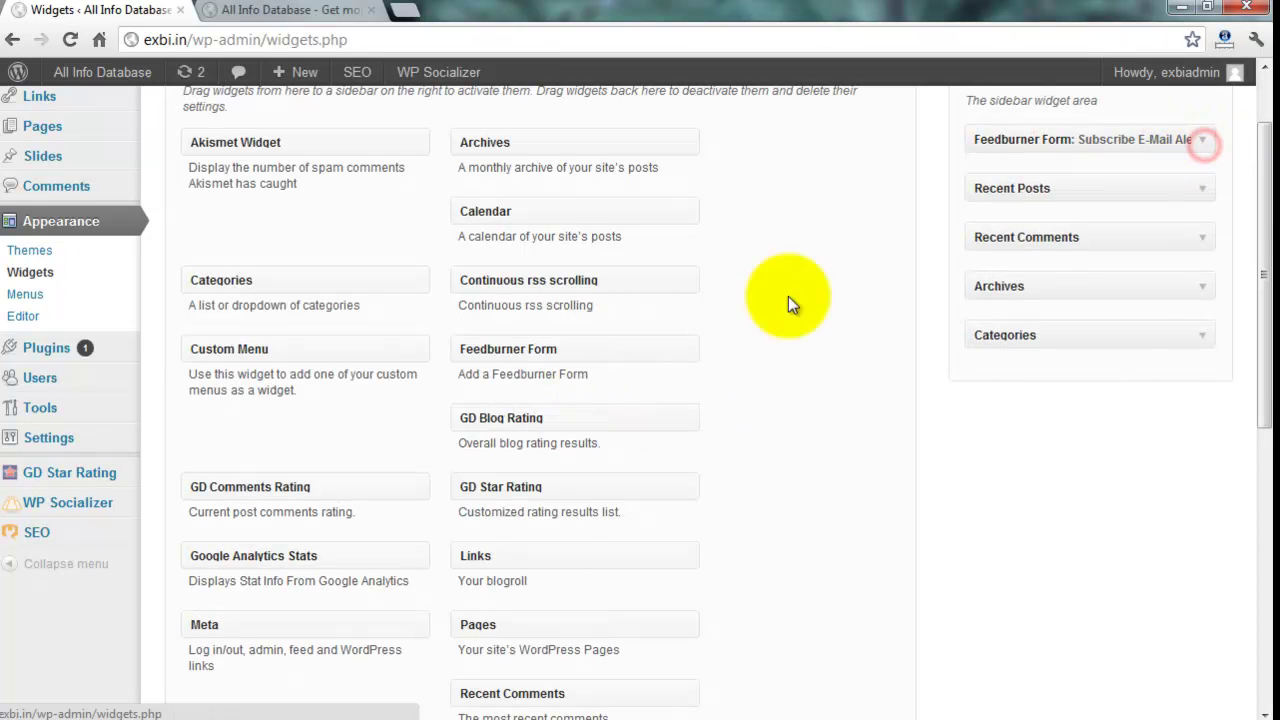
pyautogui.scroll(-3, 543, 471)
pyautogui.scroll(3, 287, 360)
pyautogui.scroll(1, 287, 360)
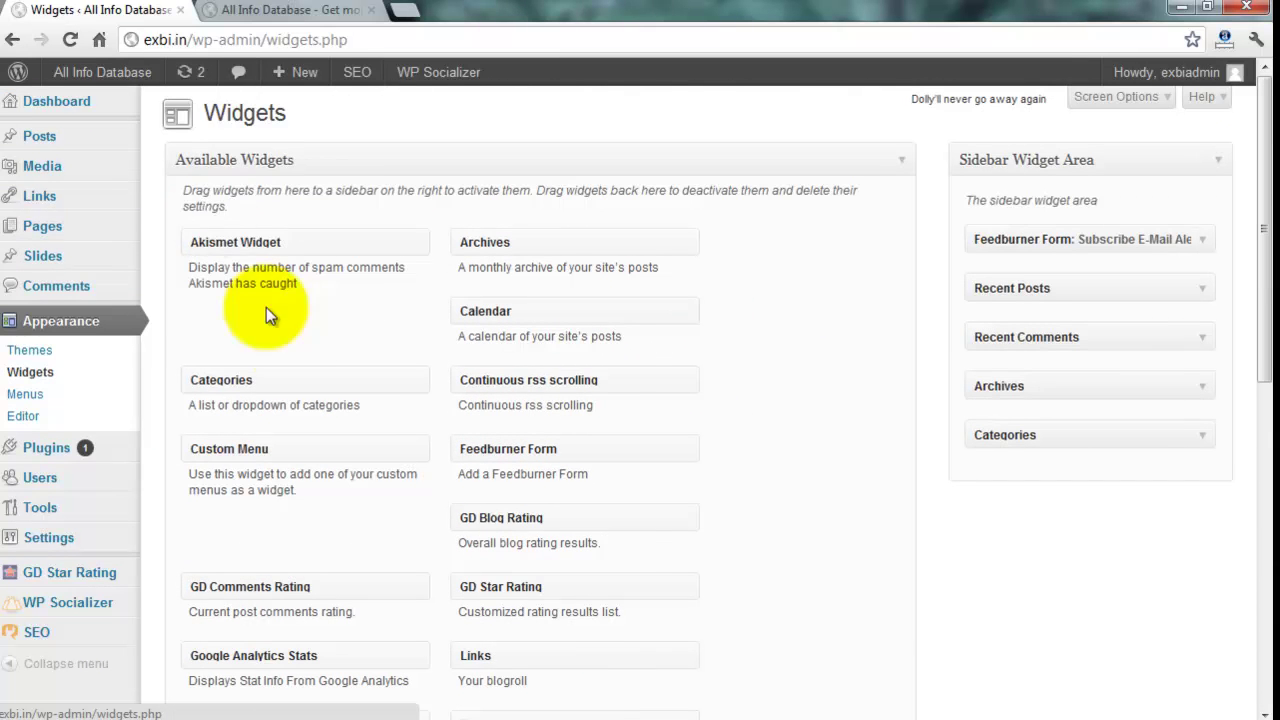
pyautogui.scroll(-2, 210, 310)
pyautogui.scroll(-2, 221, 298)
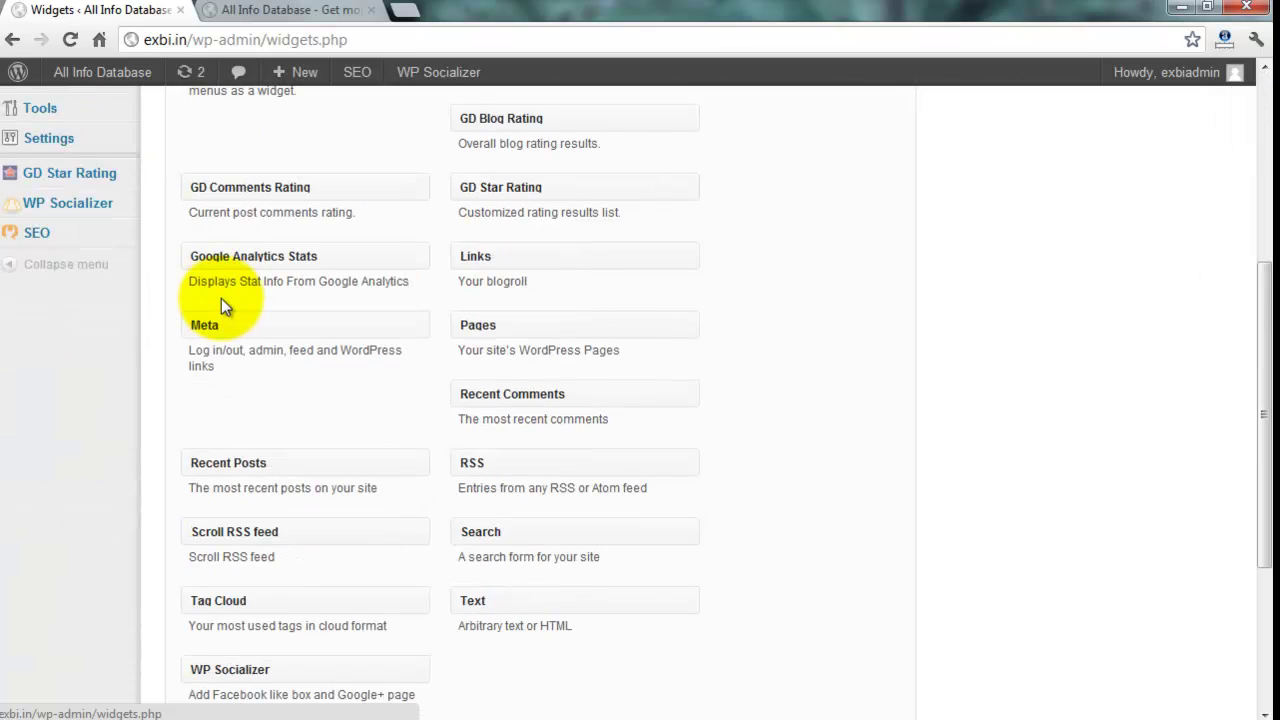
pyautogui.scroll(-1, 221, 298)
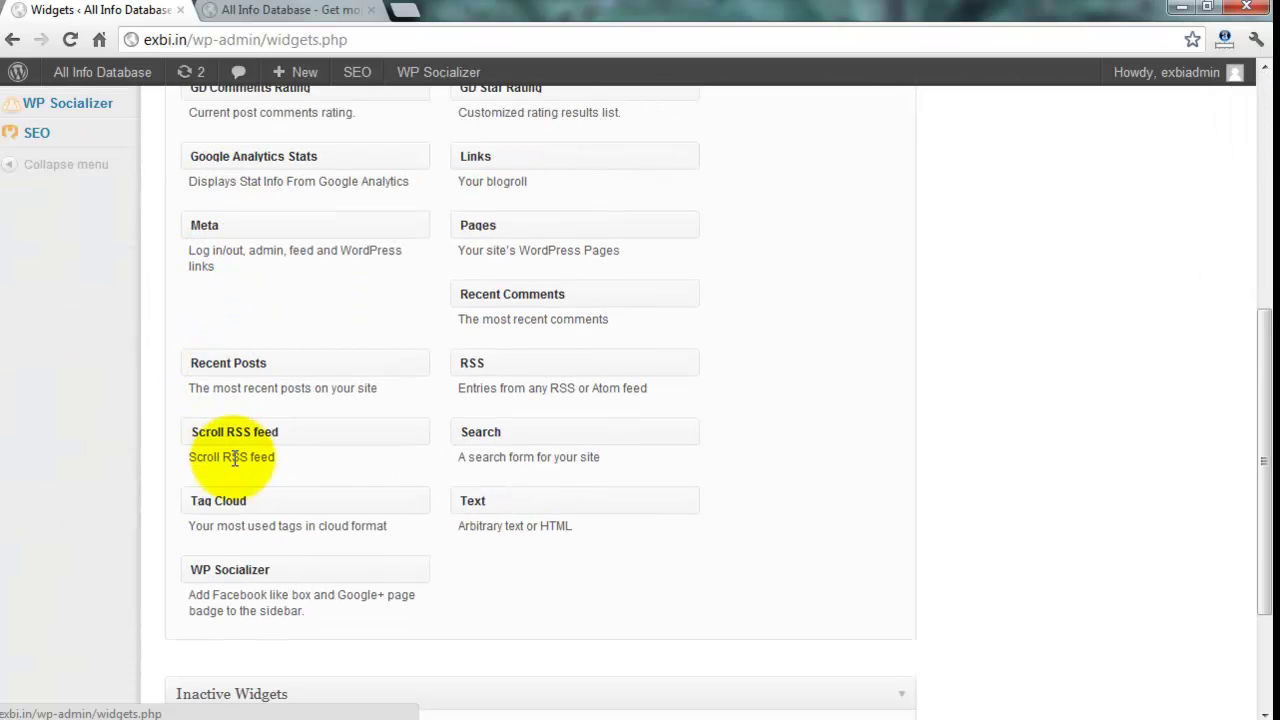
pyautogui.scroll(-2, 750, 533)
pyautogui.scroll(3, 749, 529)
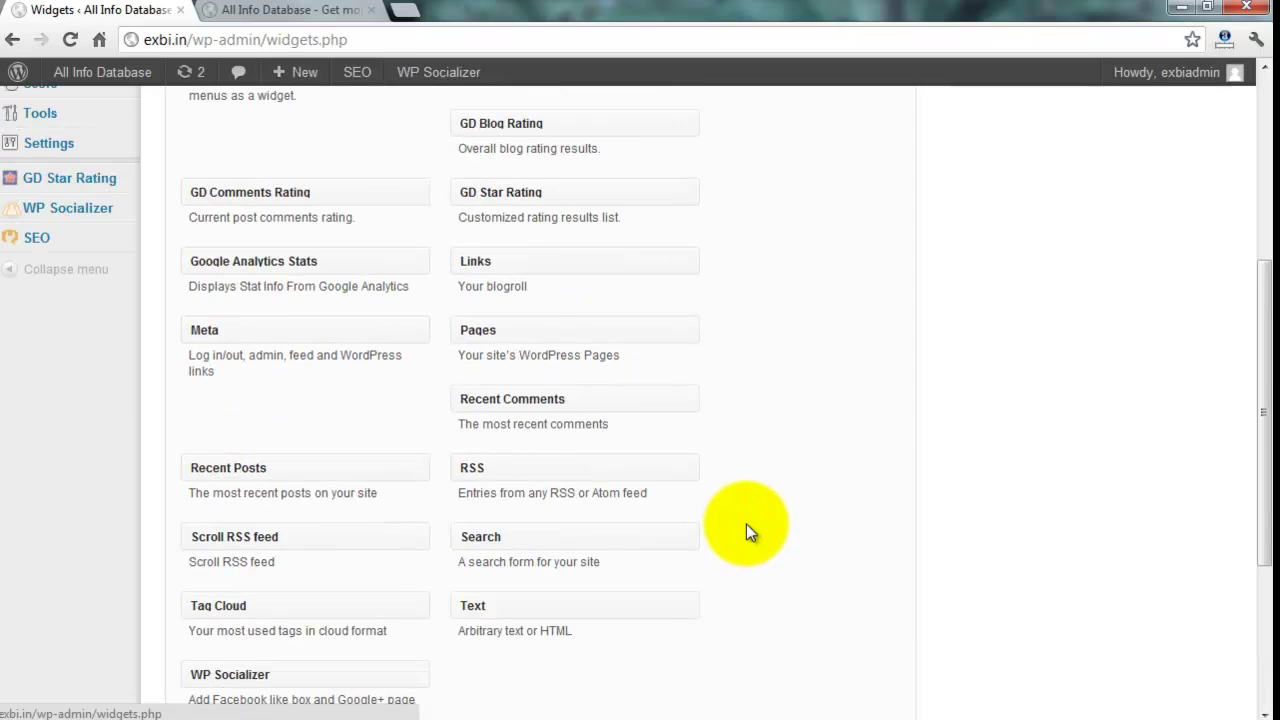
pyautogui.scroll(1, 268, 237)
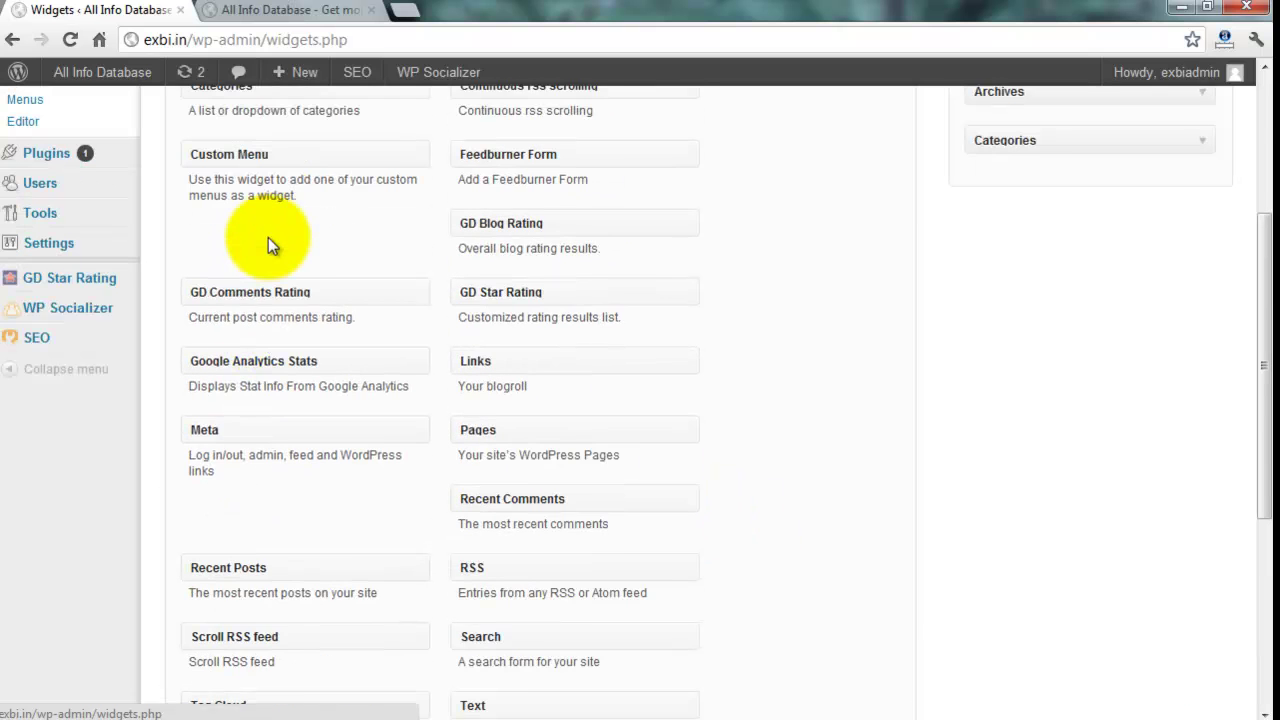
pyautogui.scroll(1, 268, 237)
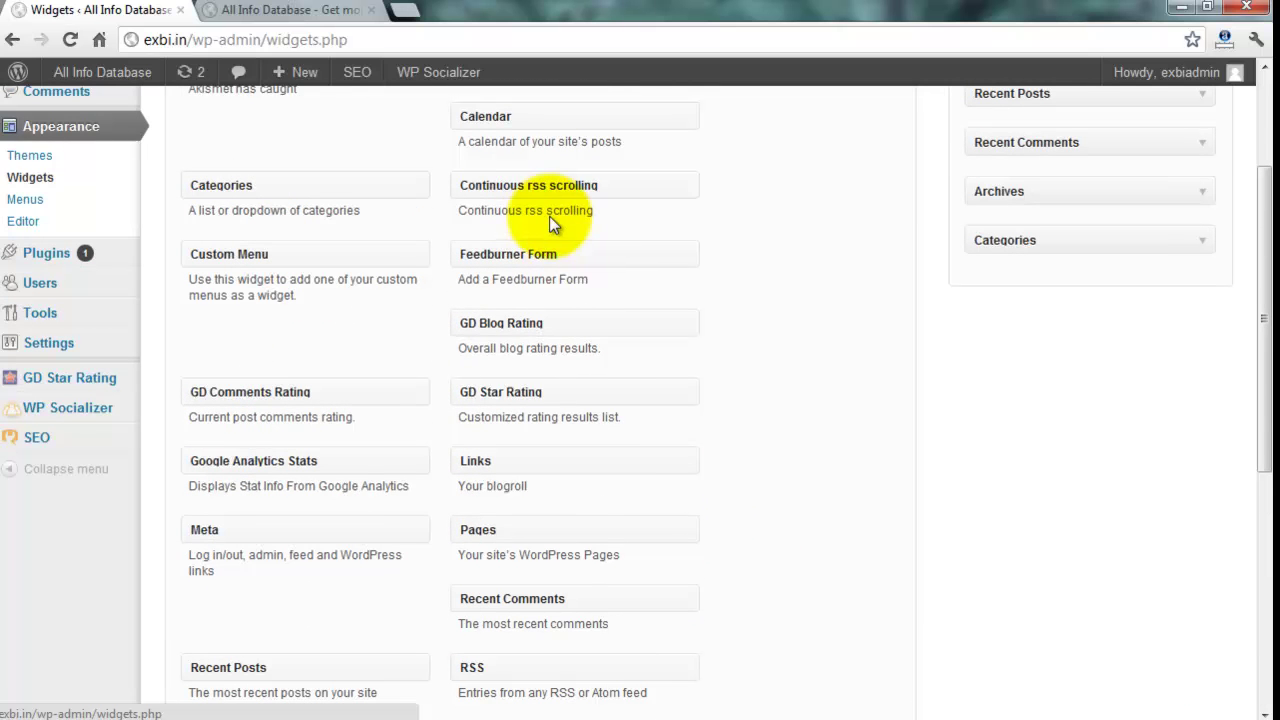
pyautogui.scroll(2, 530, 185)
pyautogui.moveTo(568, 375); pyautogui.dragTo(1077, 229)
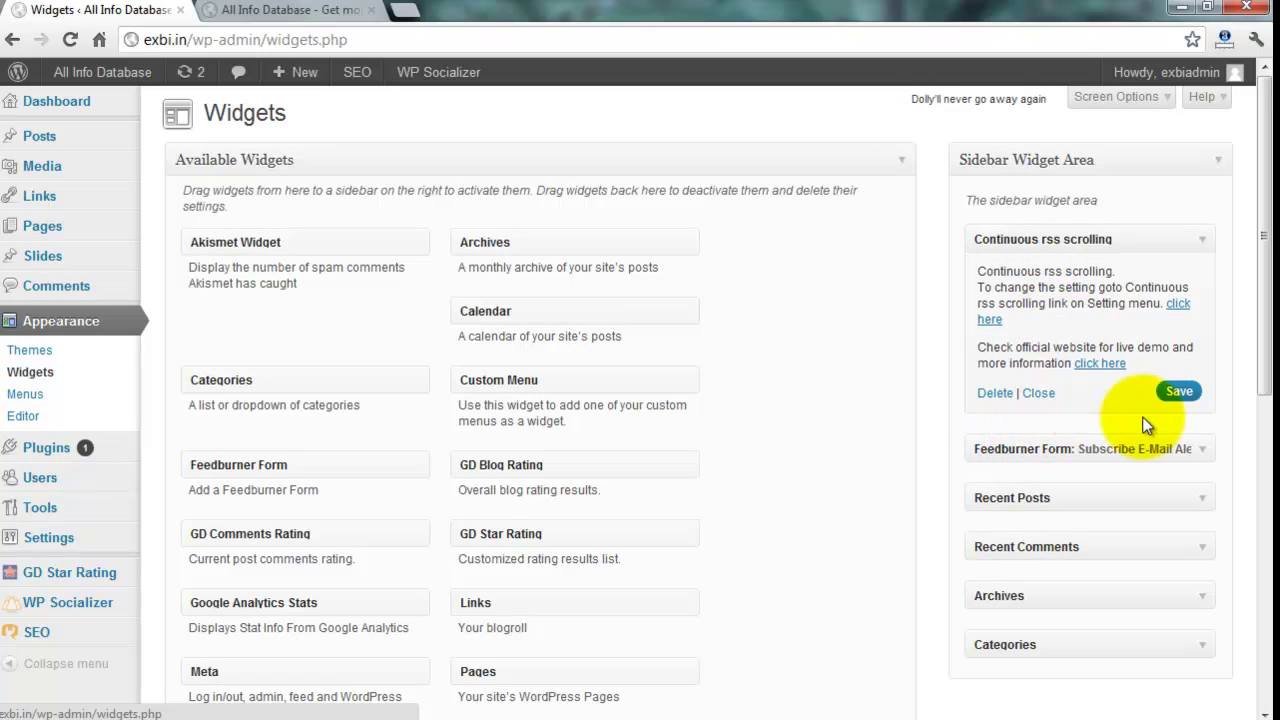
pyautogui.click(1203, 242)
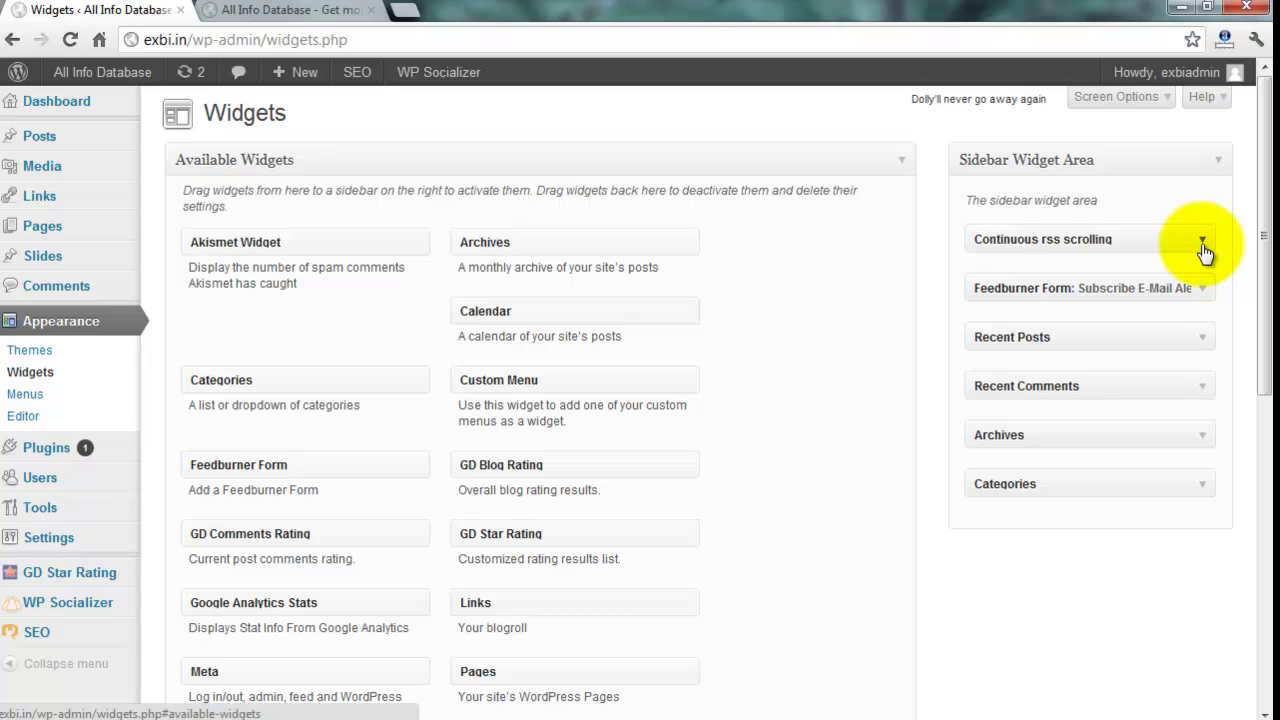
# - Reload the blog front page to check the RSS scroller box, then return to Widgets
pyautogui.click(275, 8)
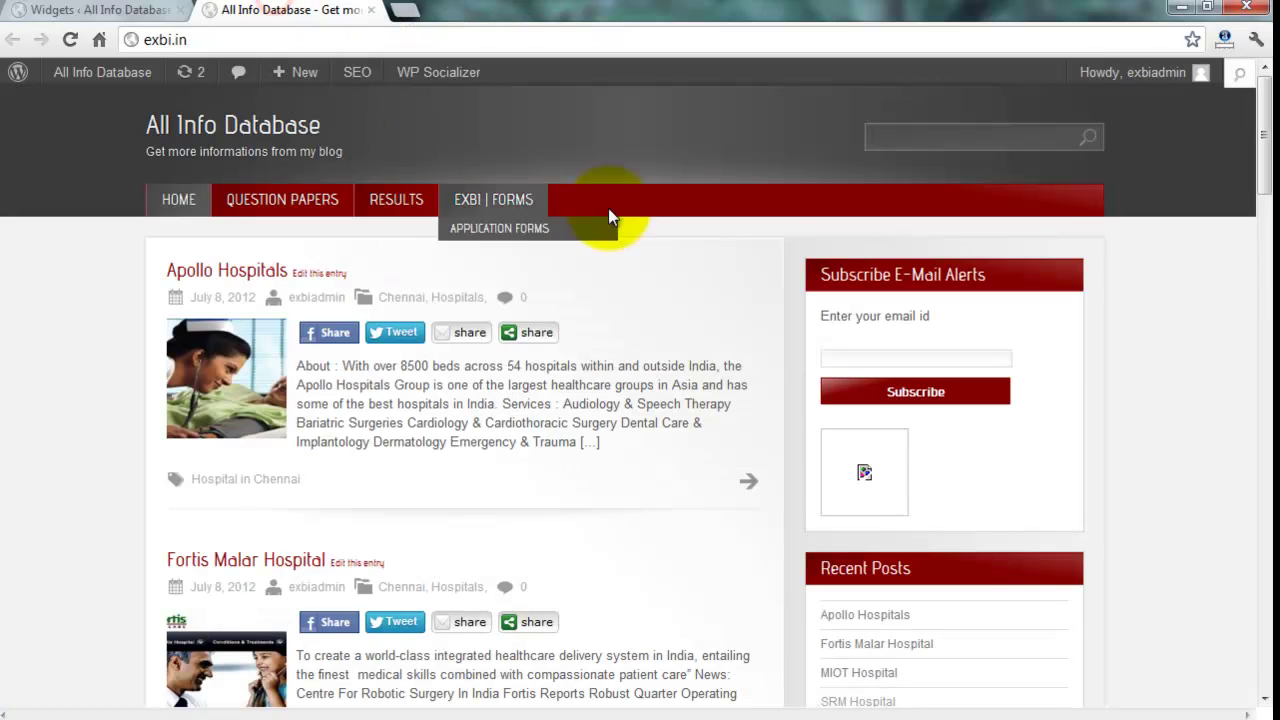
pyautogui.rightClick(624, 140)
pyautogui.click(673, 197)
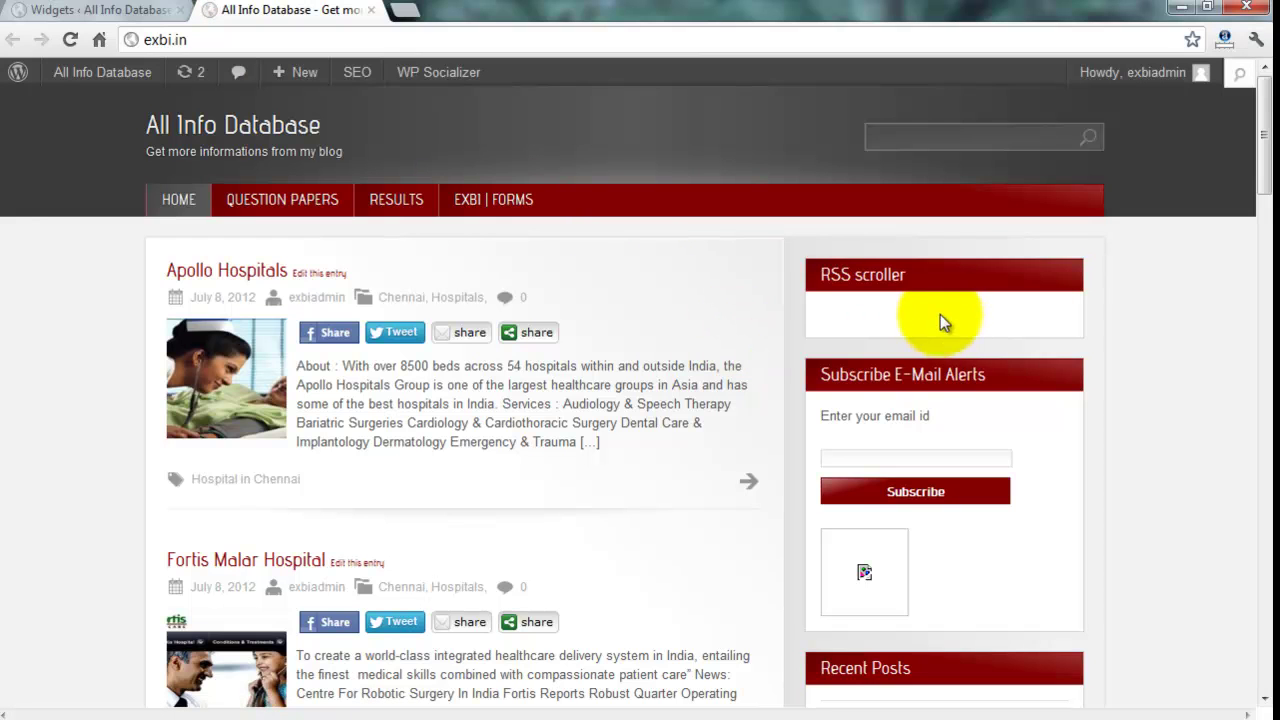
pyautogui.click(98, 10)
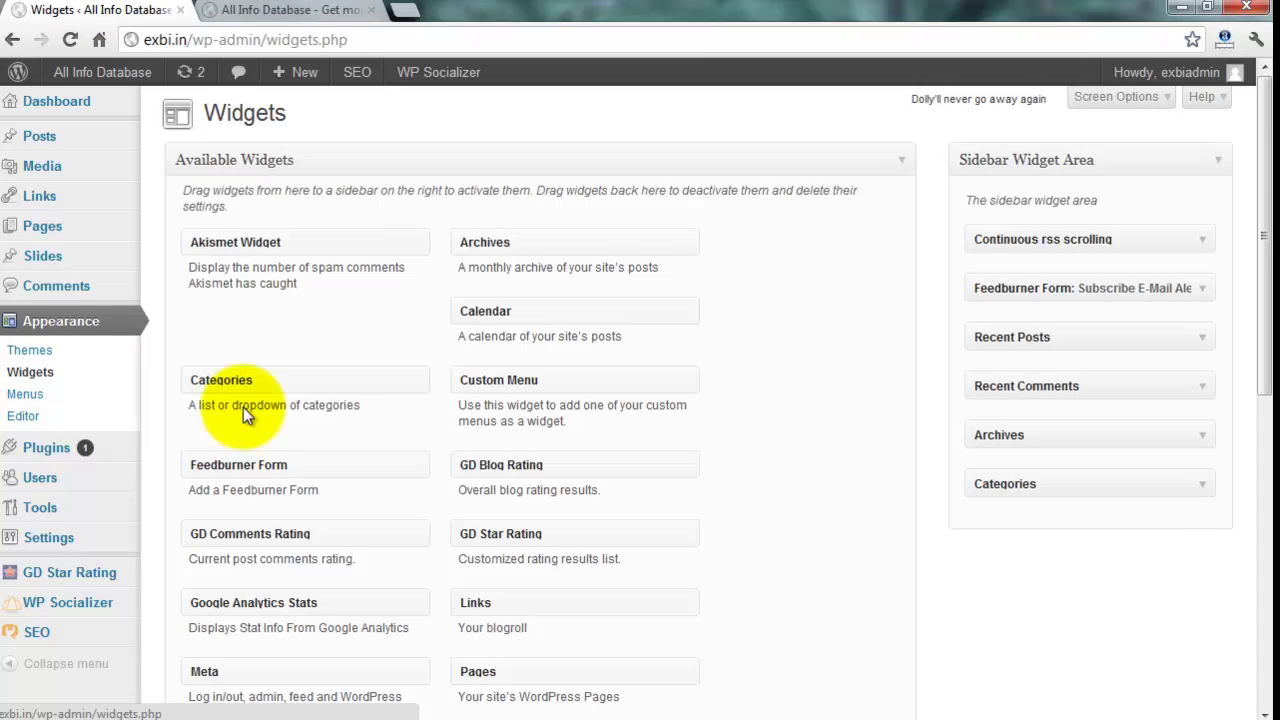
# - Change the Continuous rss scrolling display count from 8 to 5 and save
pyautogui.click(265, 8)
pyautogui.click(96, 12)
pyautogui.moveTo(22, 545)
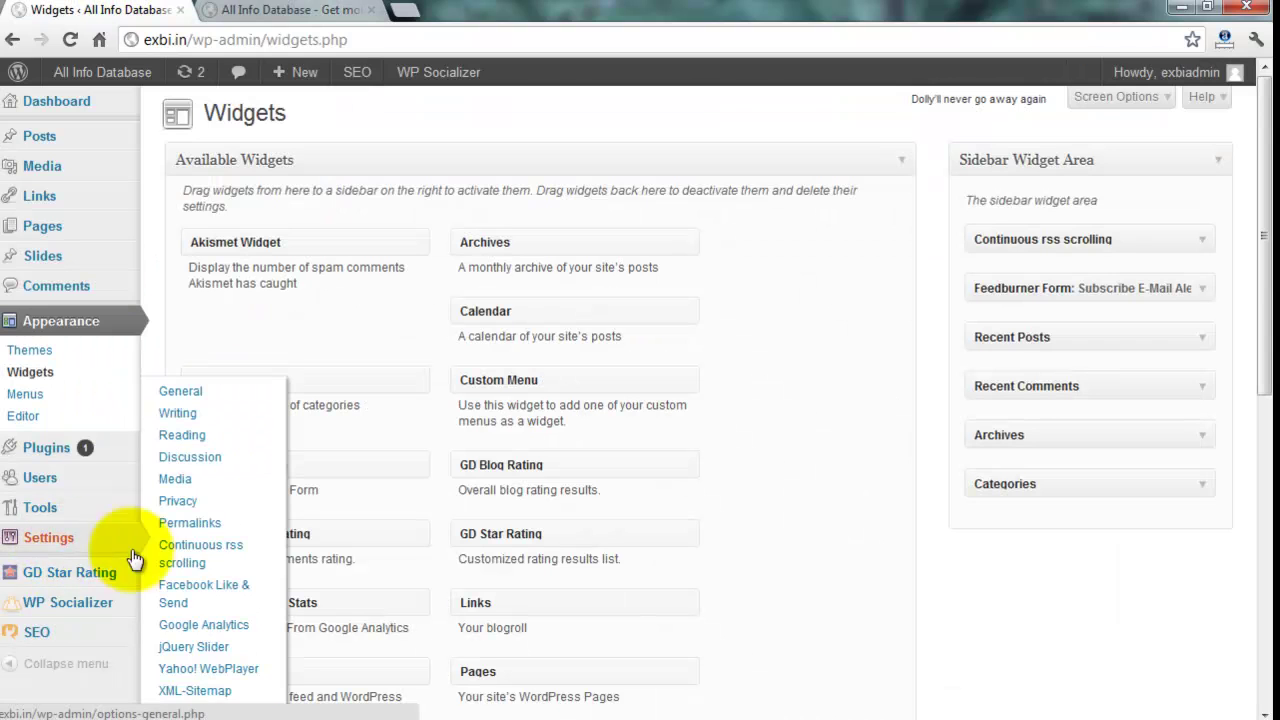
pyautogui.middleClick(200, 552)
pyautogui.click(254, 15)
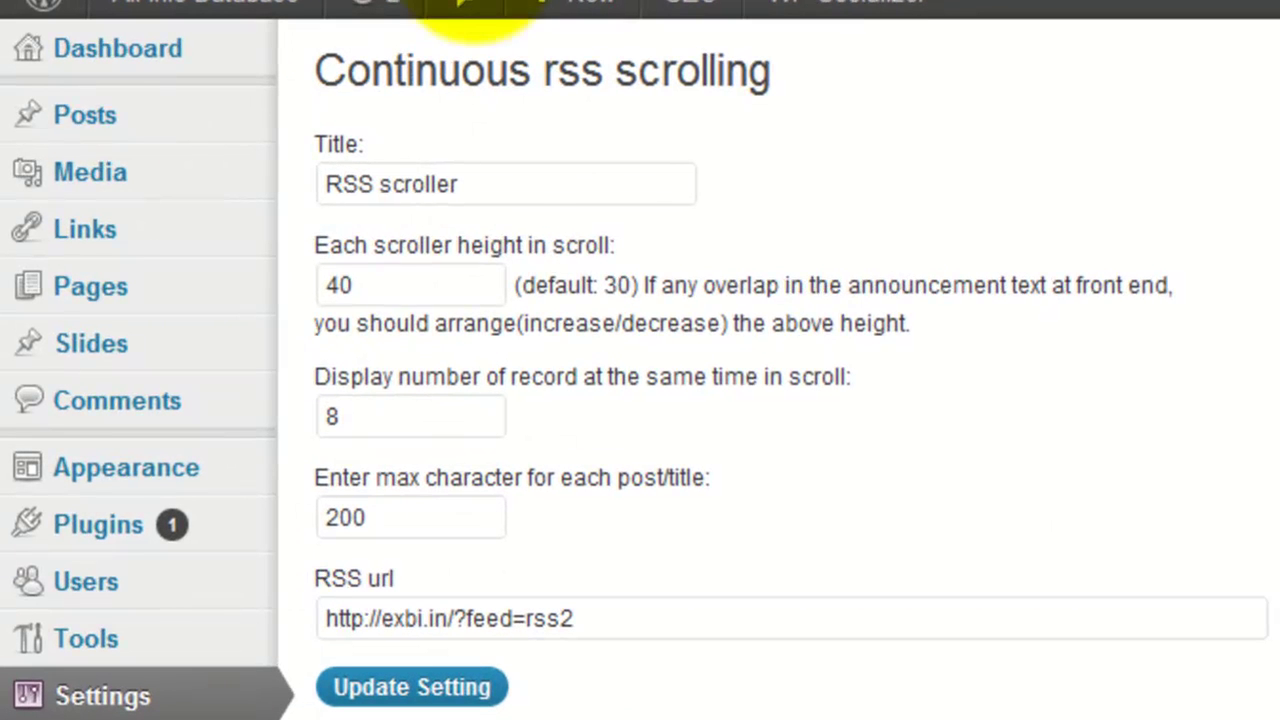
pyautogui.doubleClick(368, 413)
pyautogui.write('5')
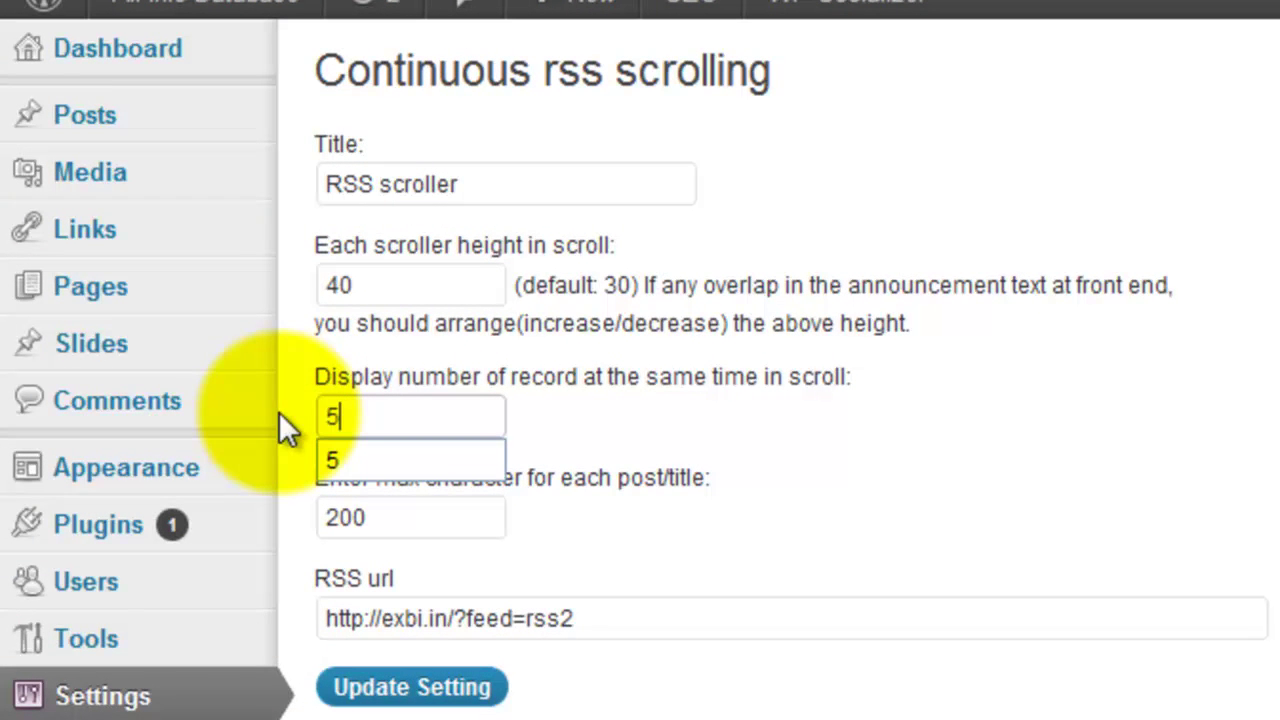
pyautogui.click(415, 690)
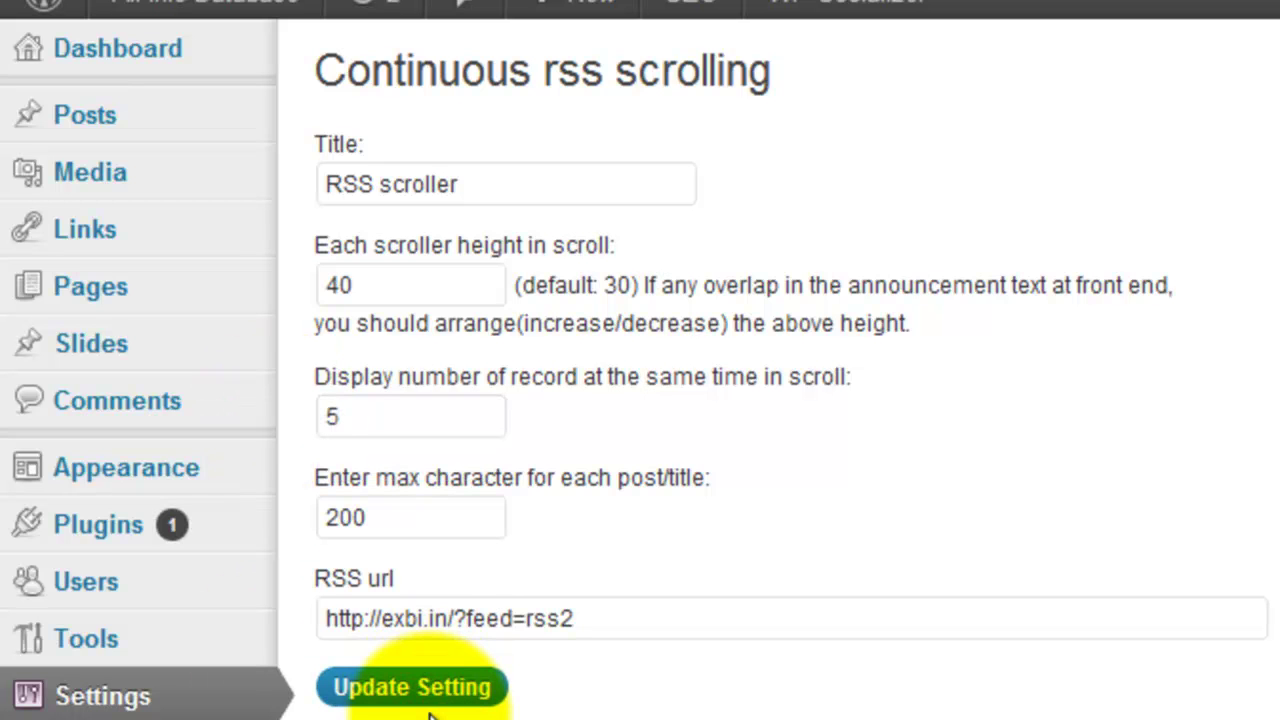
# - Reload the blog front page so the scroller fills with post titles
pyautogui.click(880, 2)
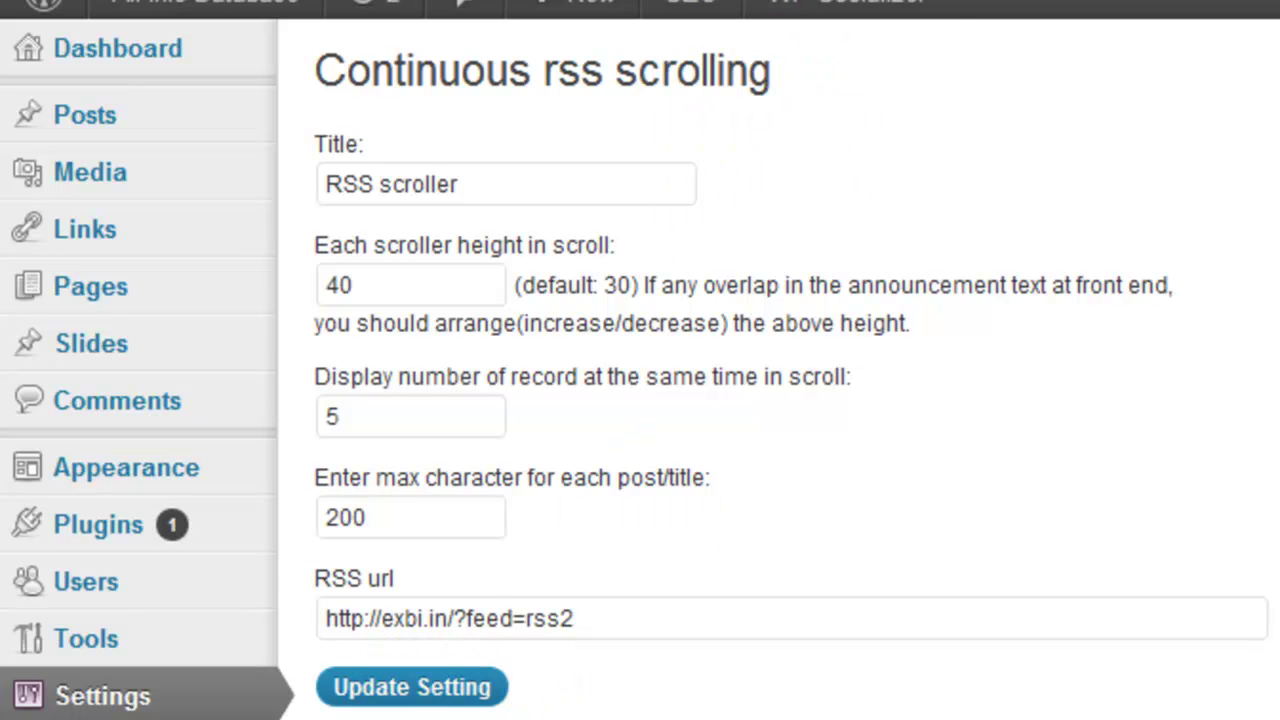
pyautogui.rightClick(866, 118)
pyautogui.click(948, 216)
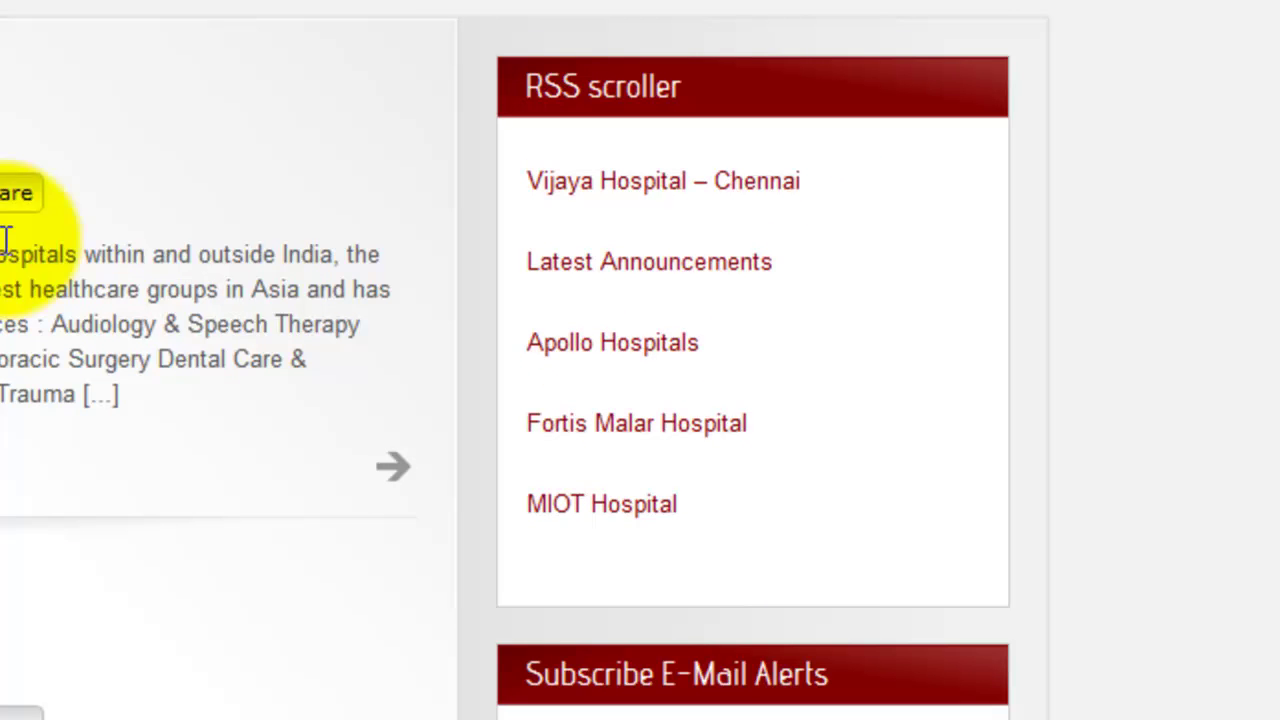
# - Scroll through the blog and follow the ZHosting Technologies footer link
pyautogui.scroll(-7, 5, 335)
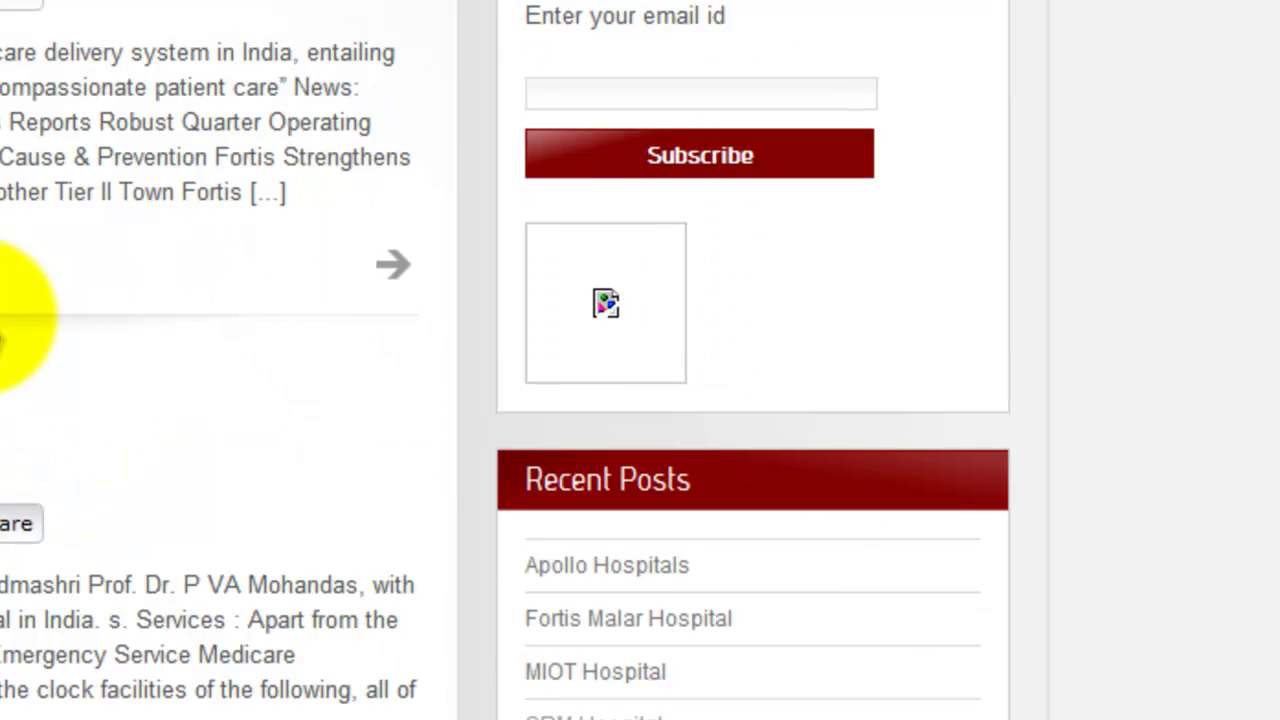
pyautogui.scroll(-15, 2, 340)
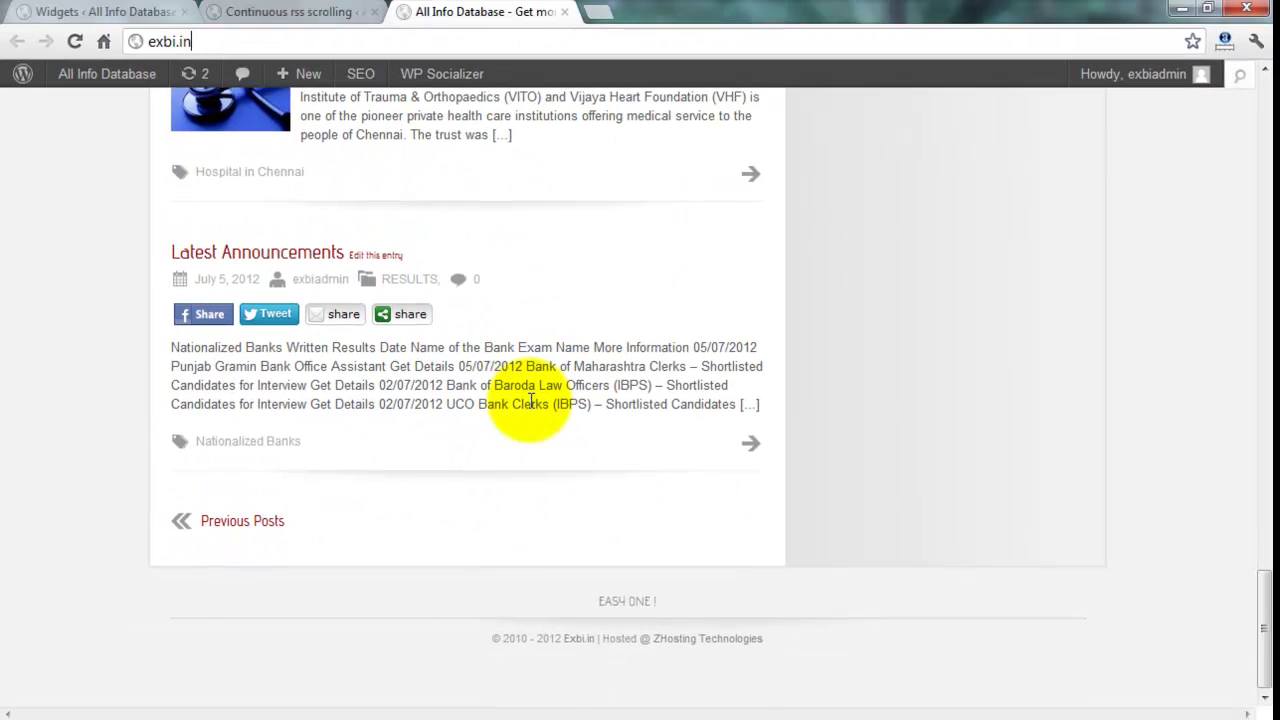
pyautogui.scroll(2, 413, 486)
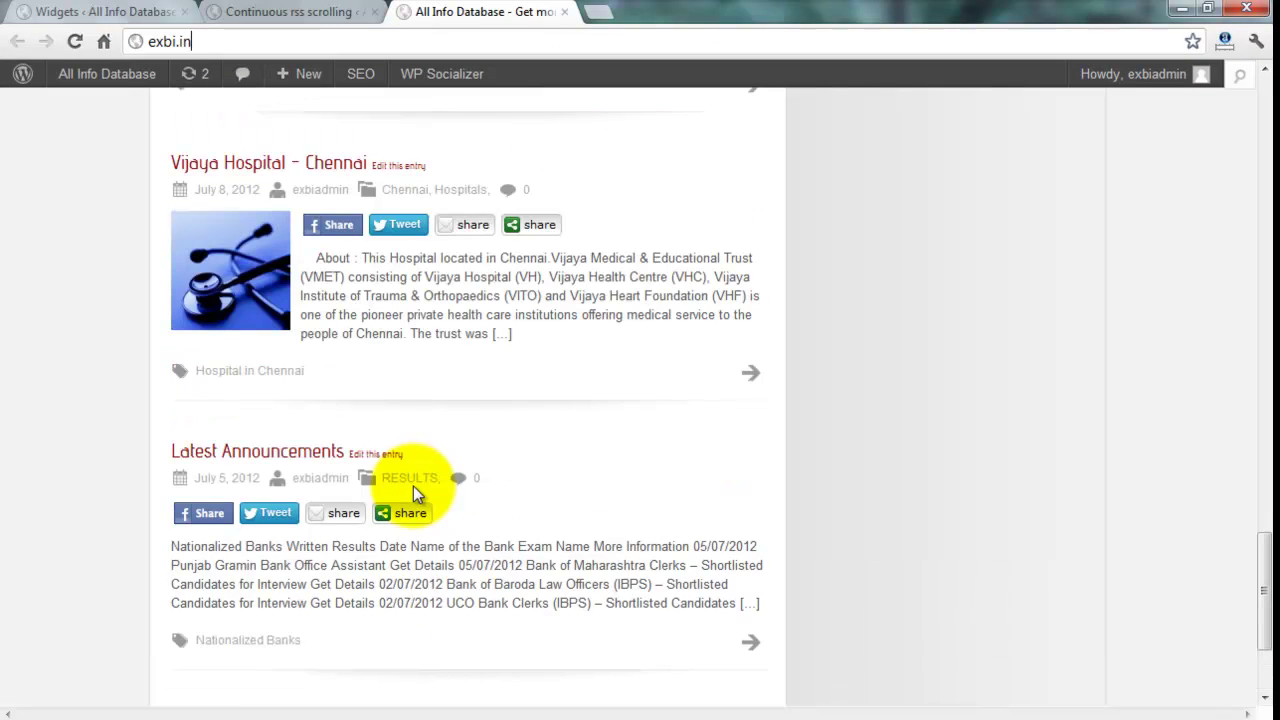
pyautogui.scroll(2, 413, 486)
pyautogui.scroll(-4, 413, 486)
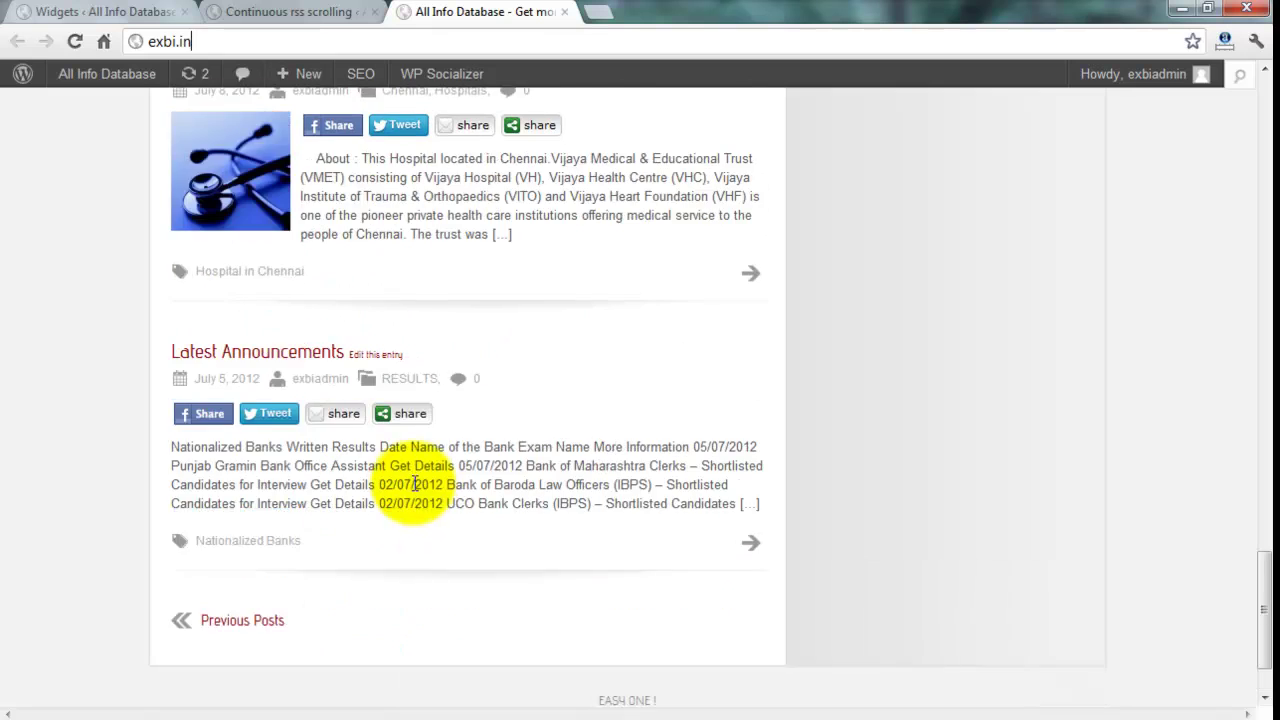
pyautogui.click(680, 638)
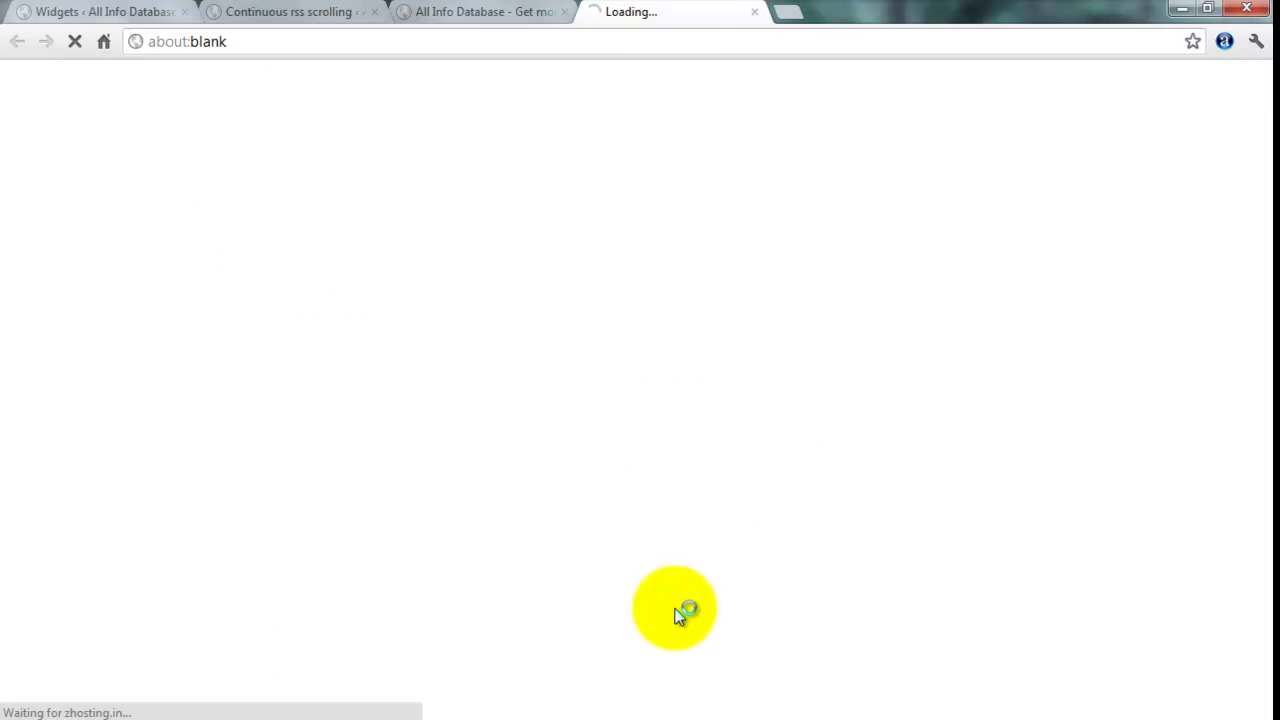